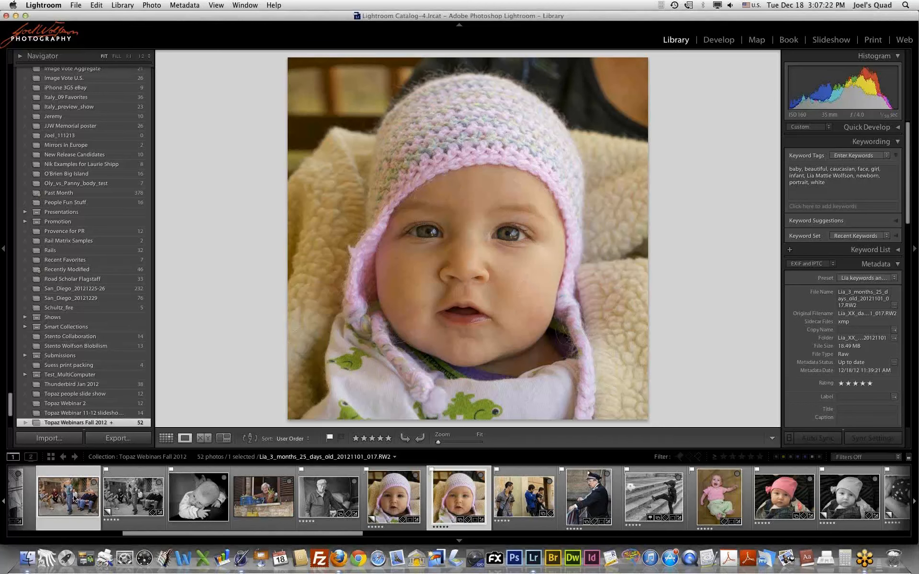
Step: Compare the edited TIFF with the original DNG of Radicofani_20110513_017_2.5Kpx, leaving the DNG selected
click(75, 499)
scroll(62, 498, up, 5)
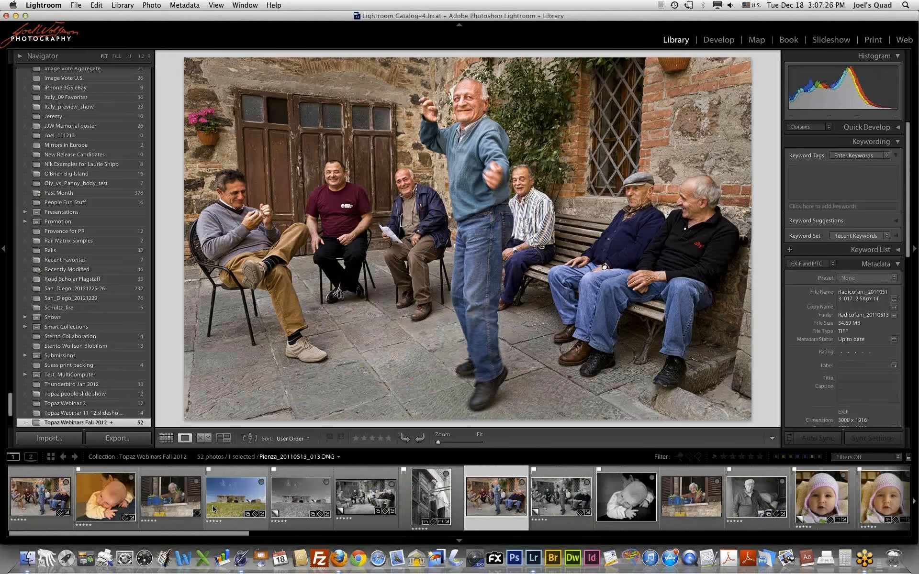
click(51, 493)
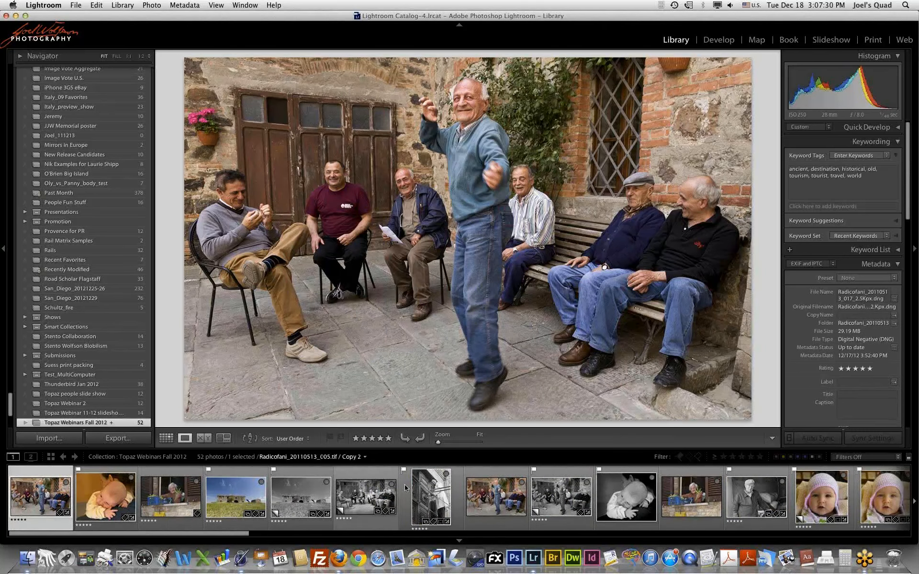
click(479, 494)
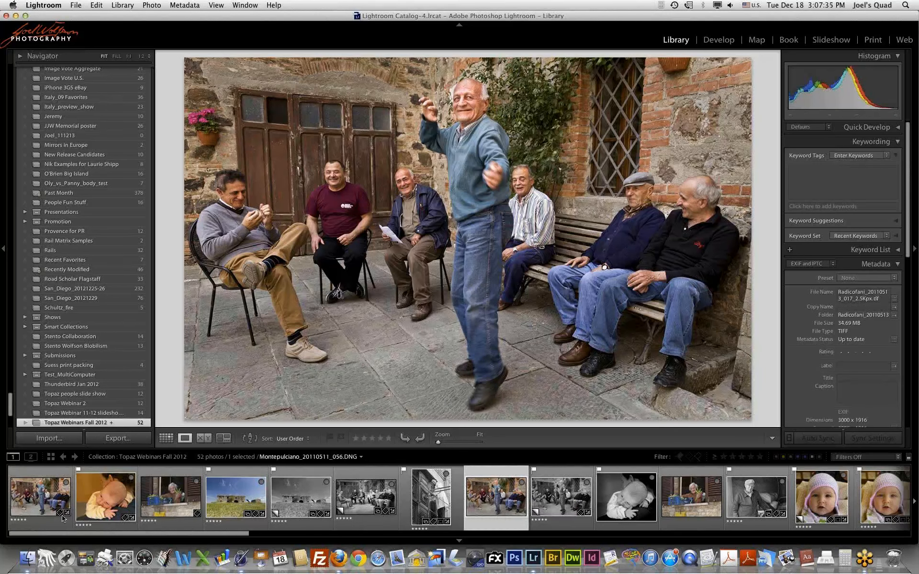
click(39, 499)
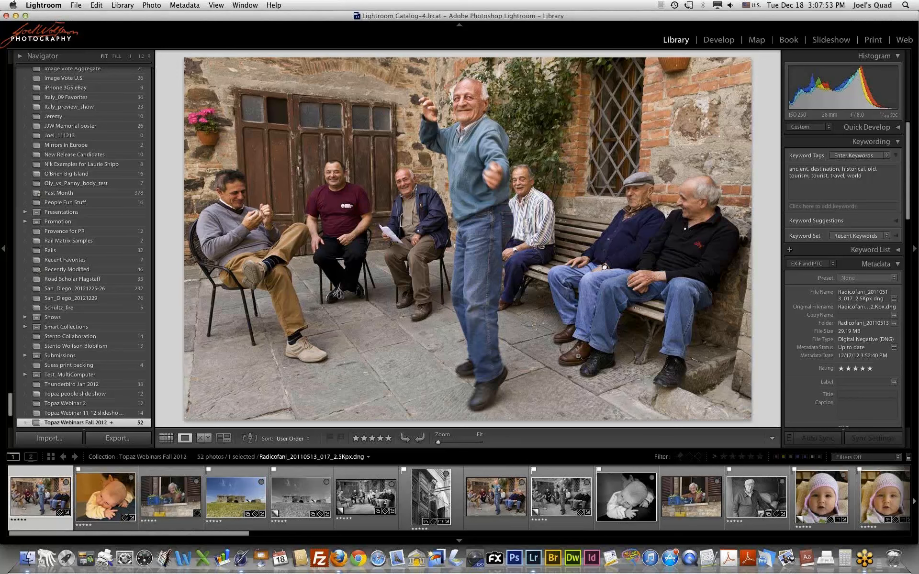
click(482, 486)
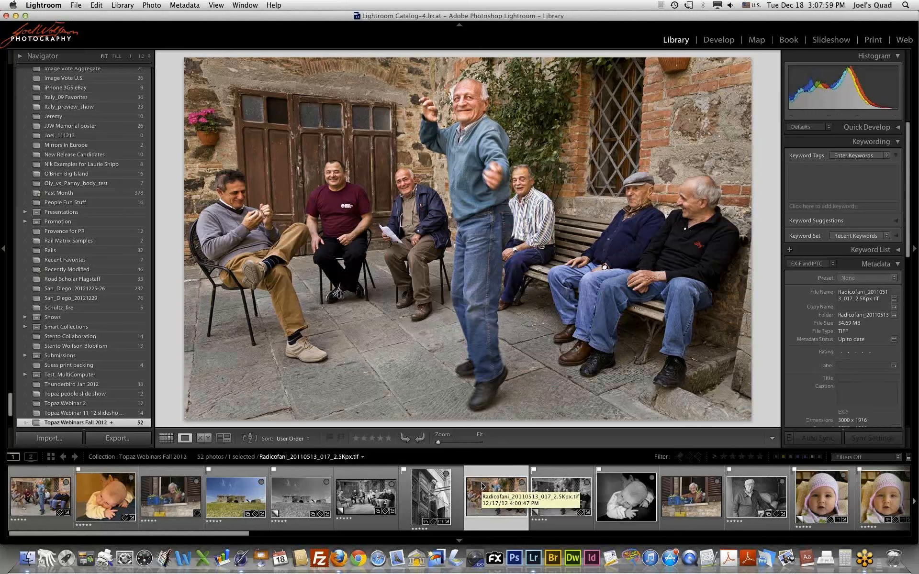
click(42, 490)
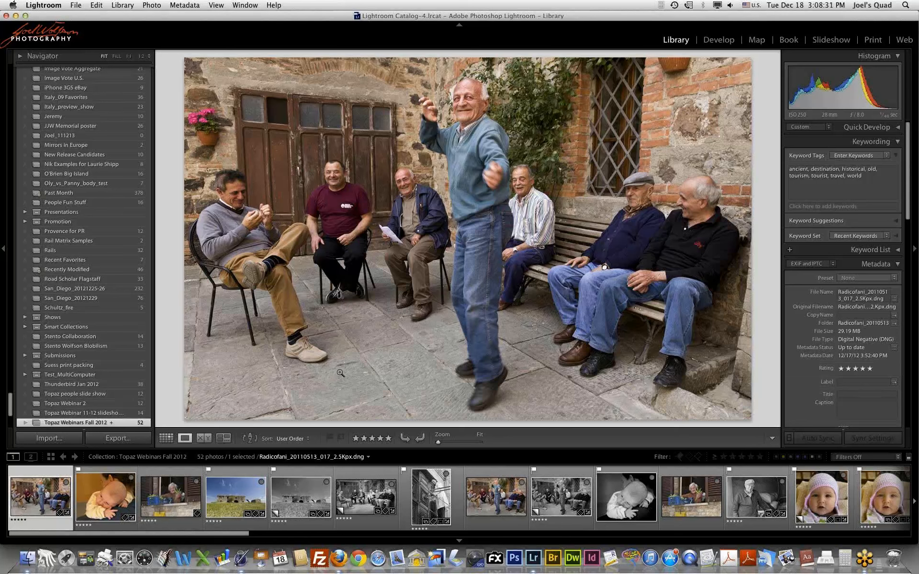
right_click(39, 504)
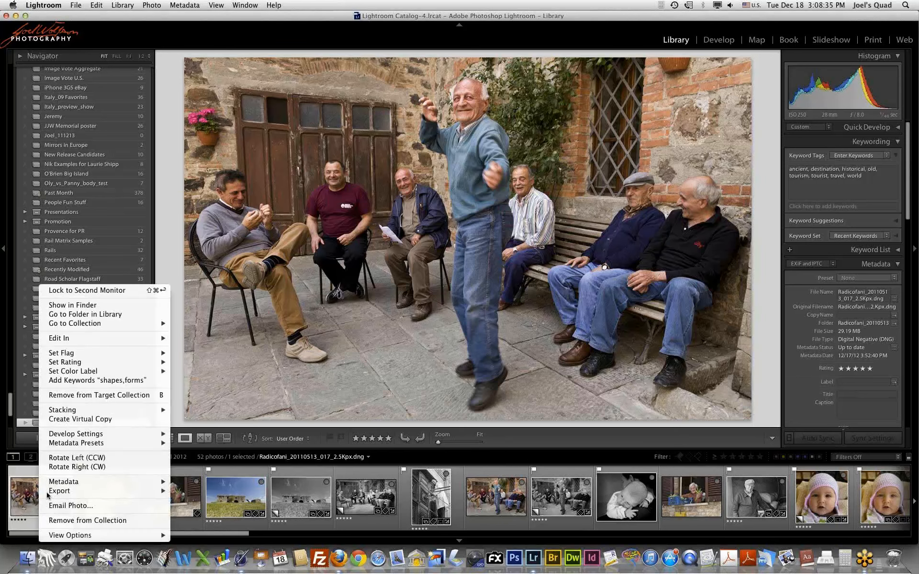
click(23, 498)
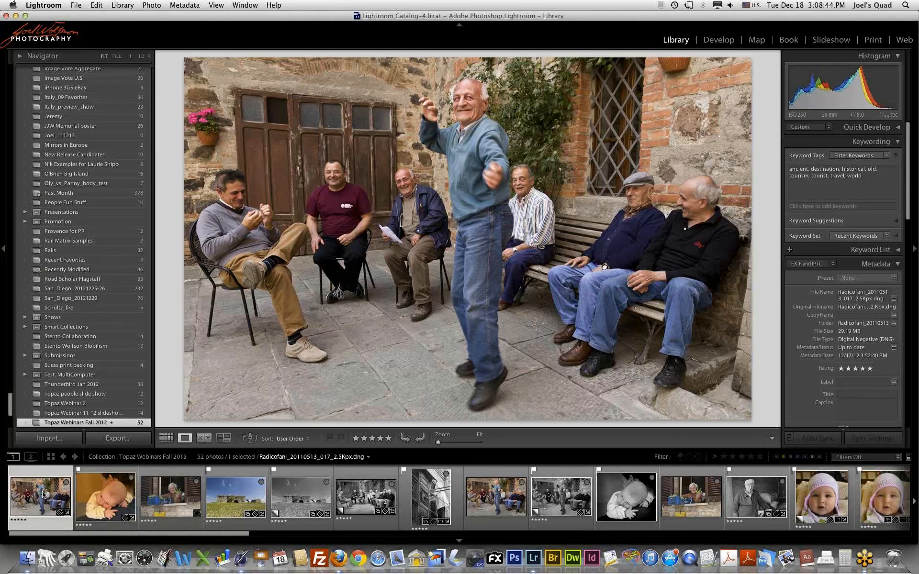
right_click(43, 493)
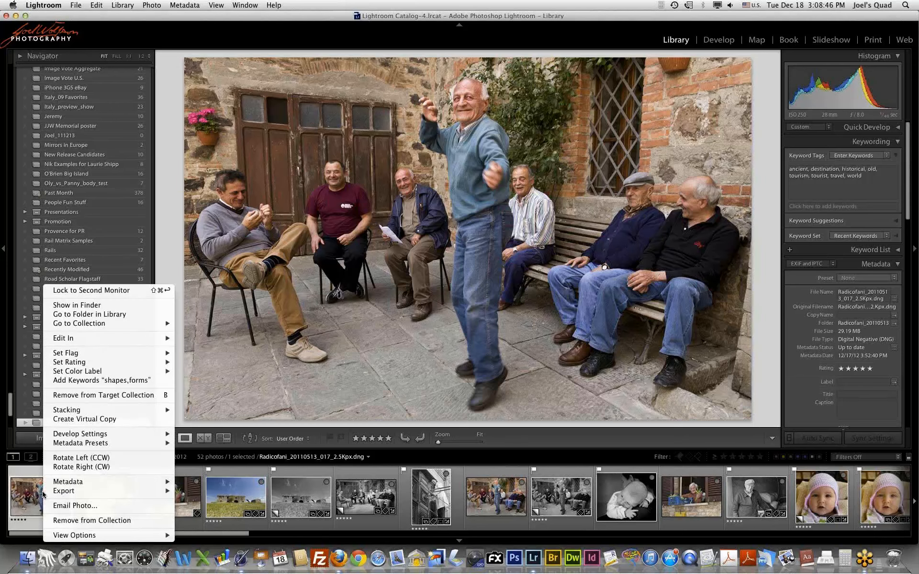
click(477, 345)
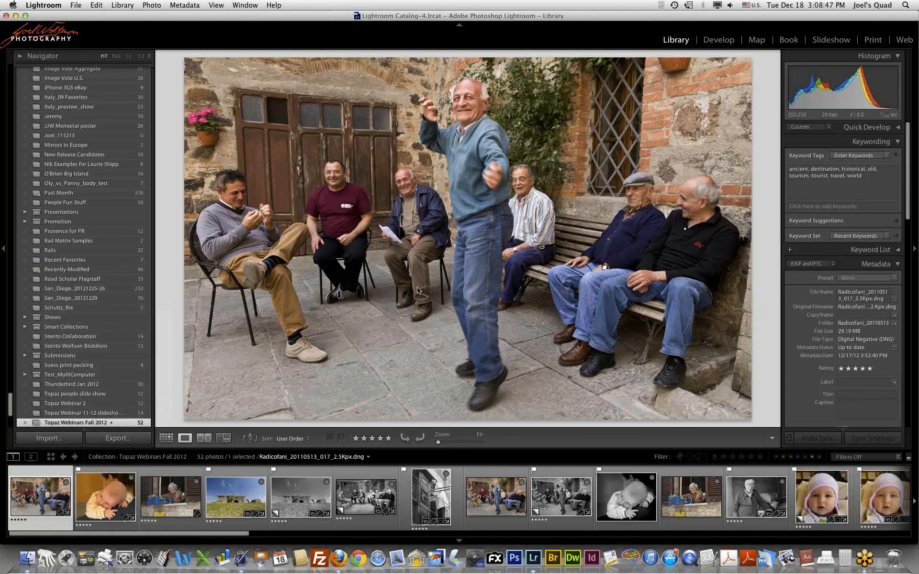
Step: Open a copy of the selected DNG with Lightroom adjustments in photoFXlab as a 16-bit ProPhoto RGB TIFF at resolution 240
right_click(418, 290)
mouse_move(444, 333)
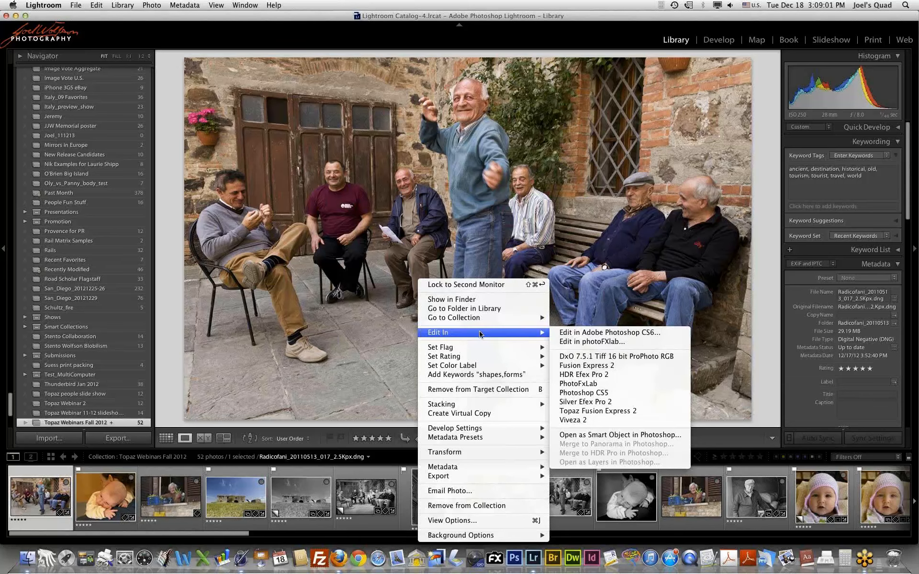
click(562, 342)
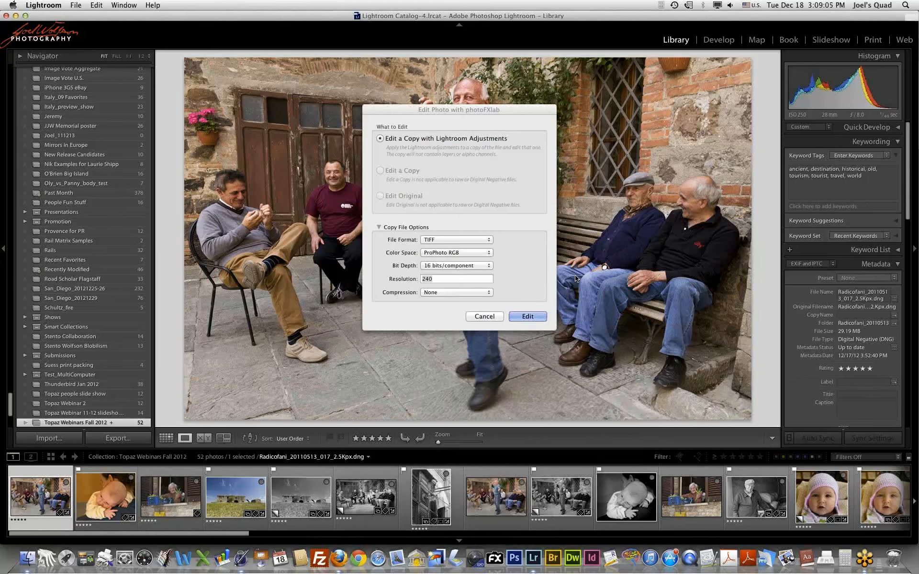
click(529, 317)
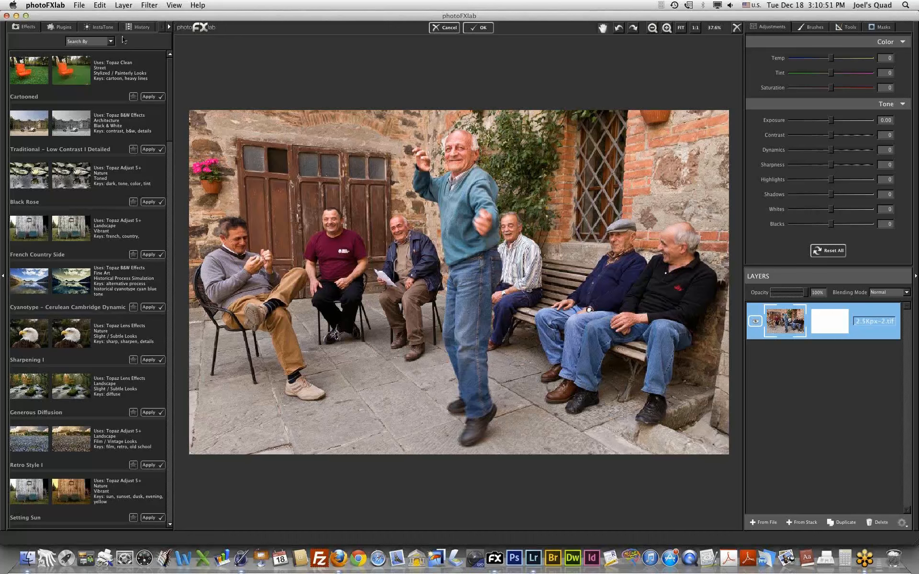
Step: Display the available Topaz plugins and duplicate the photo layer
click(69, 28)
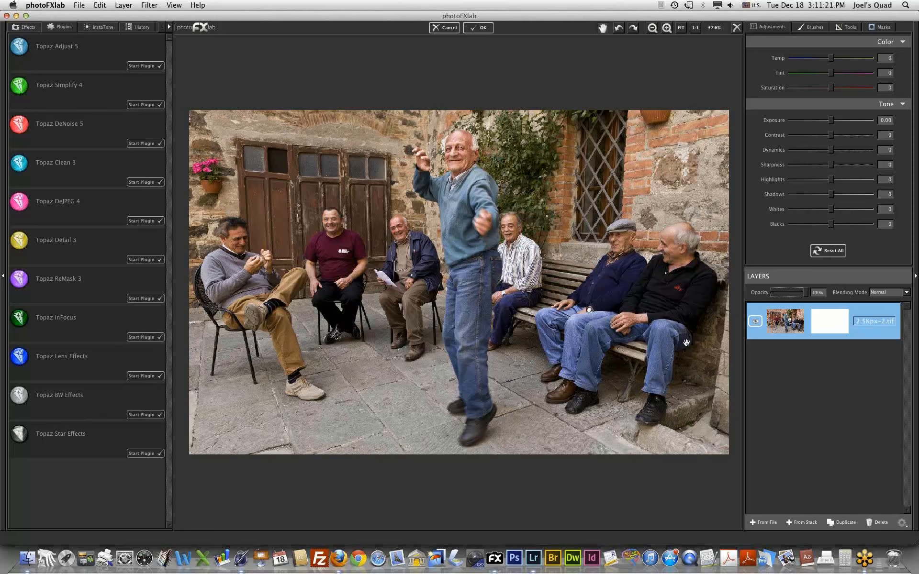
drag(781, 311, 841, 523)
click(841, 523)
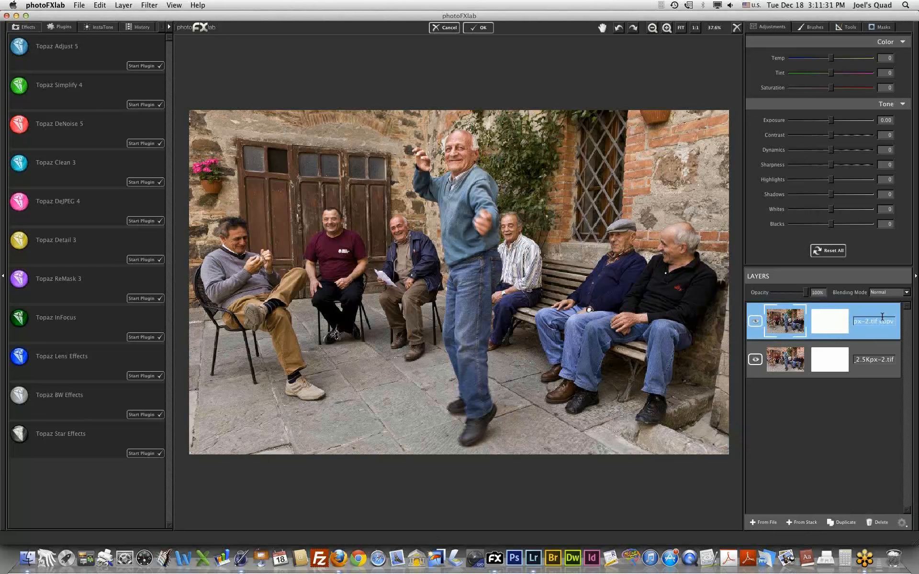
Step: Rename the duplicated upper layer as Detail3AddDepth
click(794, 367)
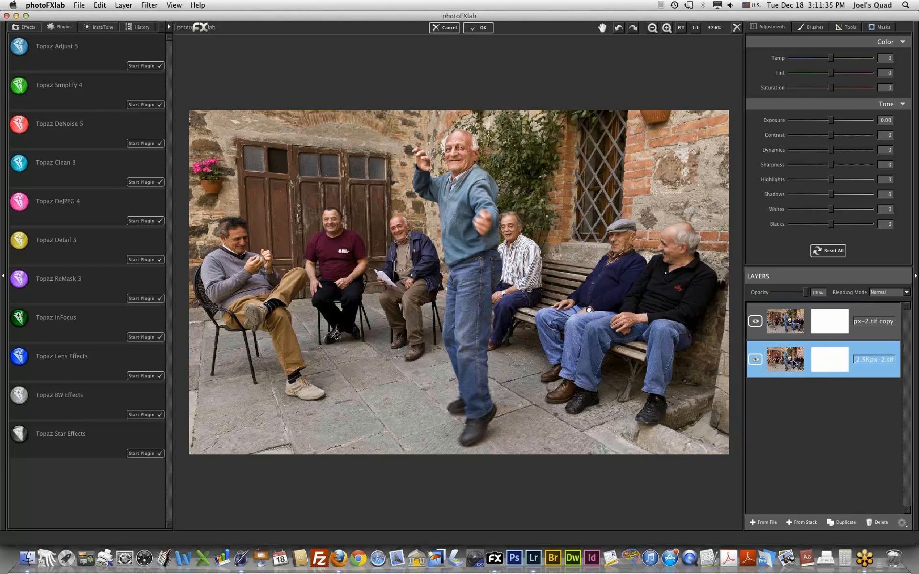
click(792, 324)
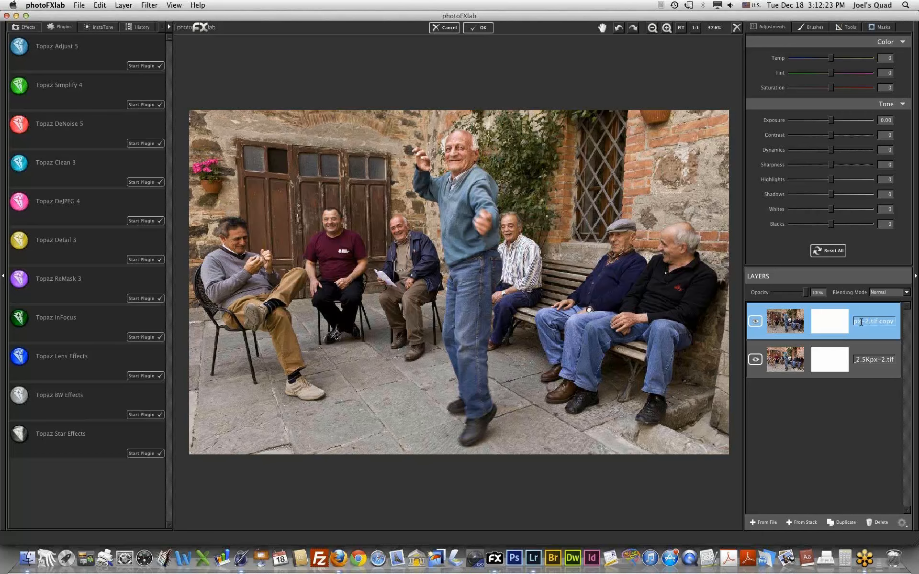
text(D)
text(etail3)
text(AddDepth)
Step: Start Topaz Detail 3 on the duplicate layer and choose the Overall Detail Light I preset from the Creative Detail Collection
click(141, 259)
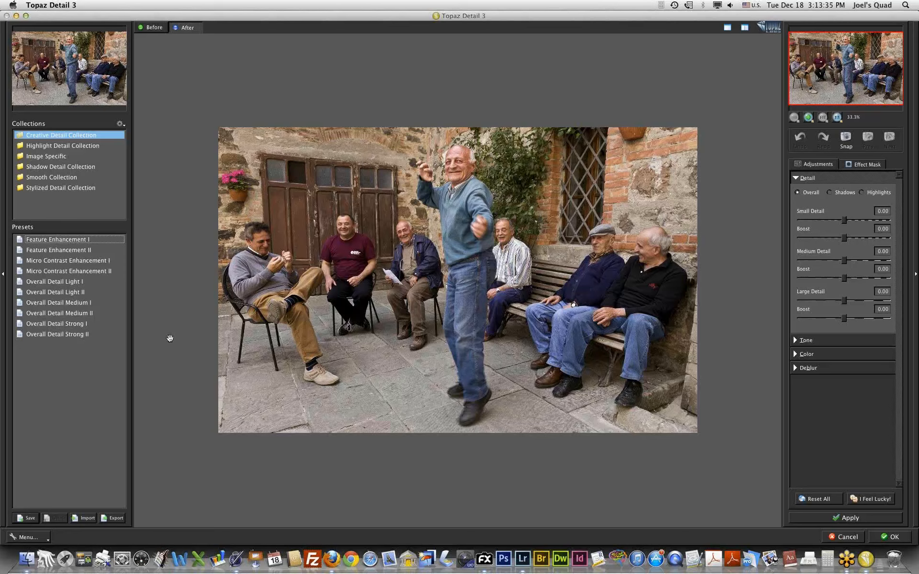
click(88, 323)
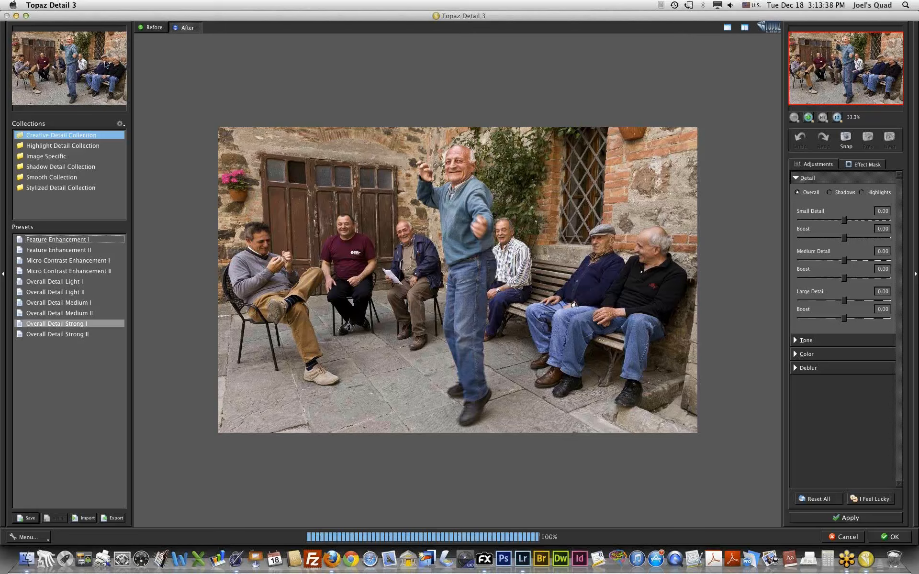
click(67, 302)
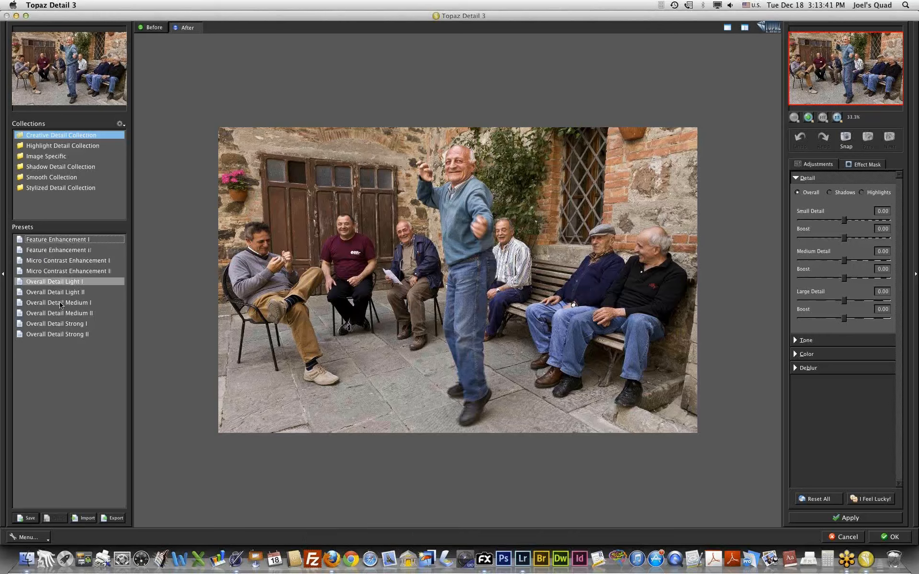
click(64, 240)
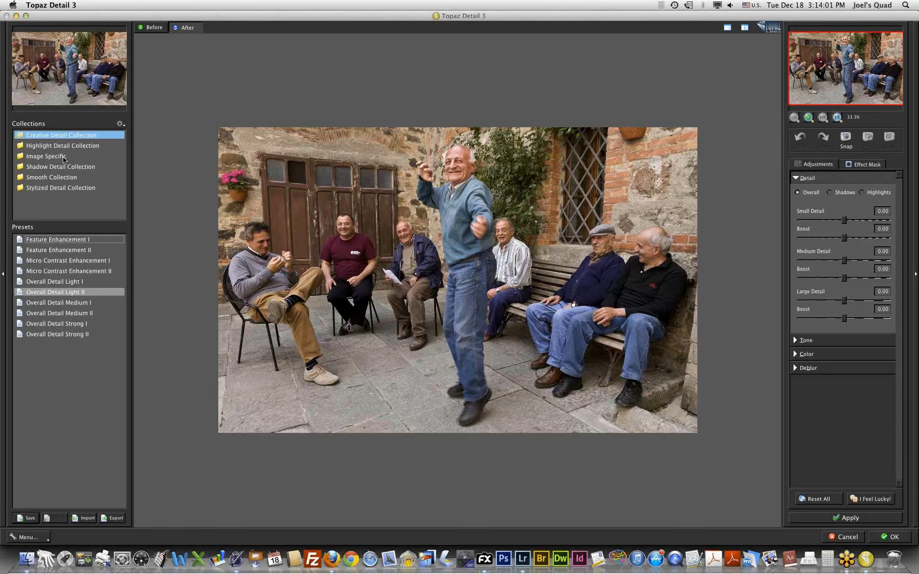
click(118, 313)
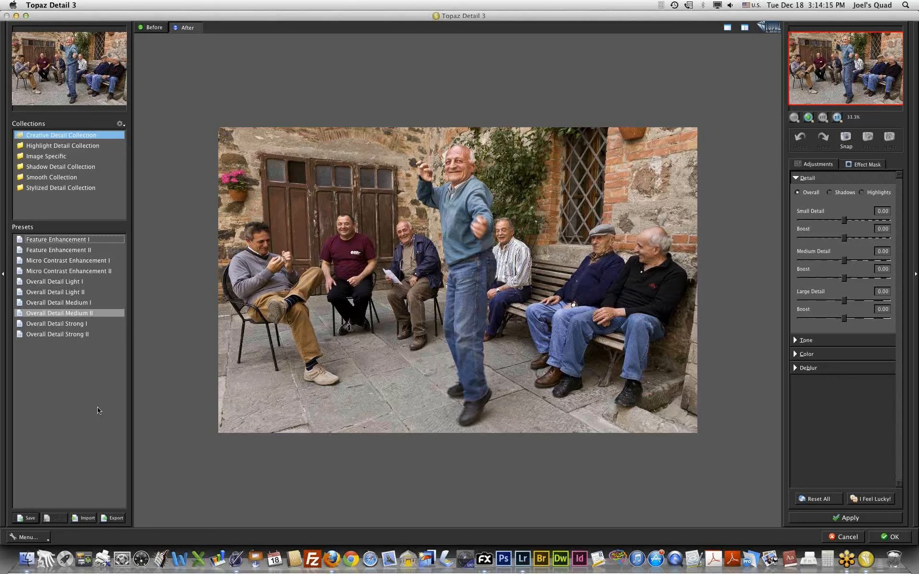
click(50, 282)
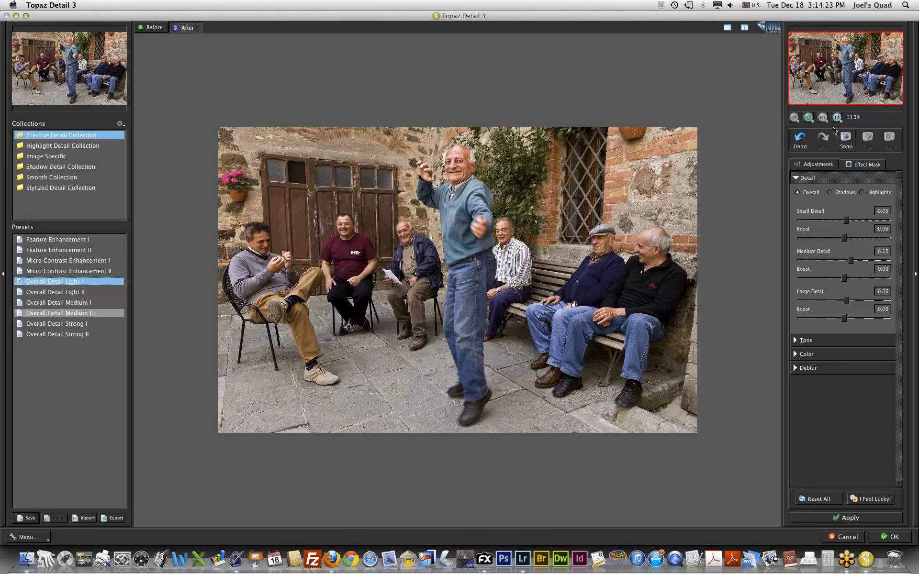
Step: Inspect the preset's detail on the men's faces at 100% and accept the Topaz Detail 3 effect
click(808, 118)
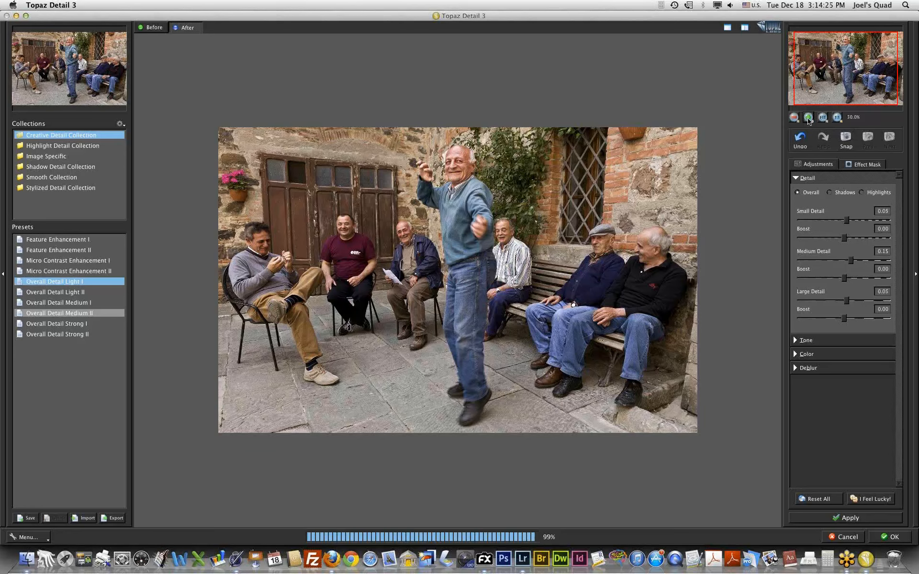
click(808, 119)
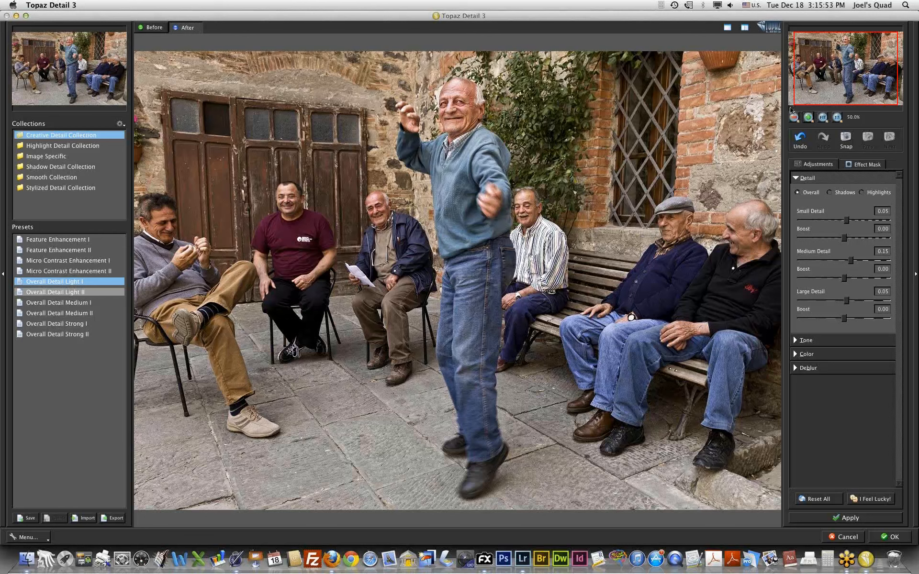
click(837, 117)
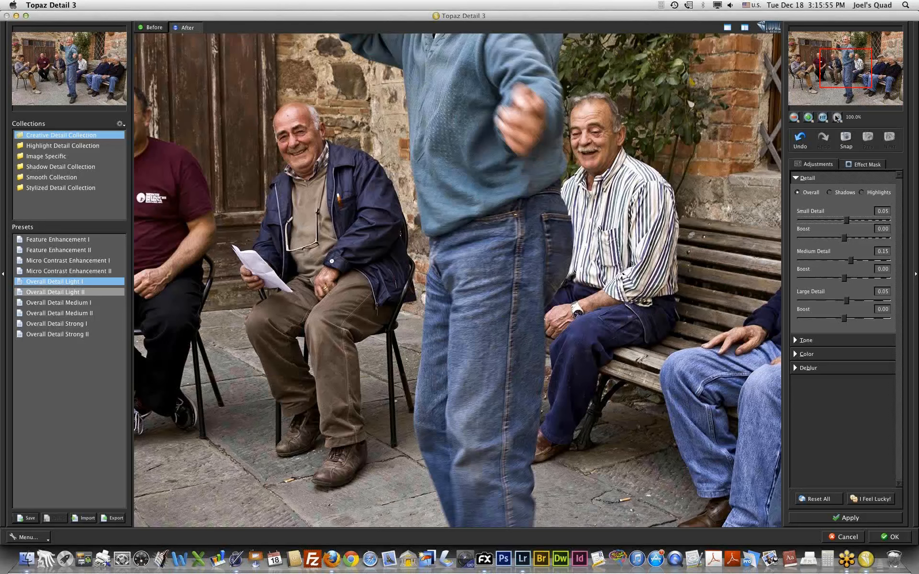
drag(844, 74, 845, 57)
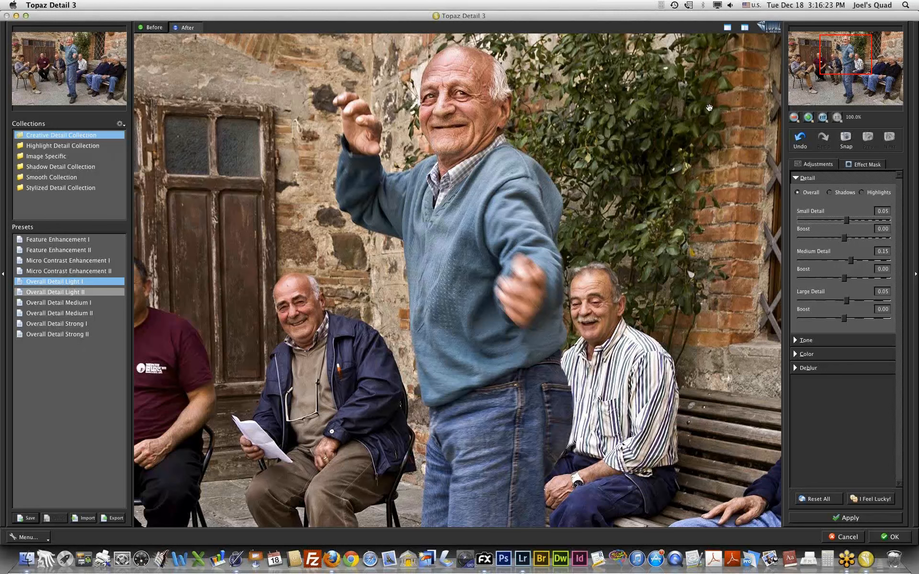
click(856, 165)
click(895, 538)
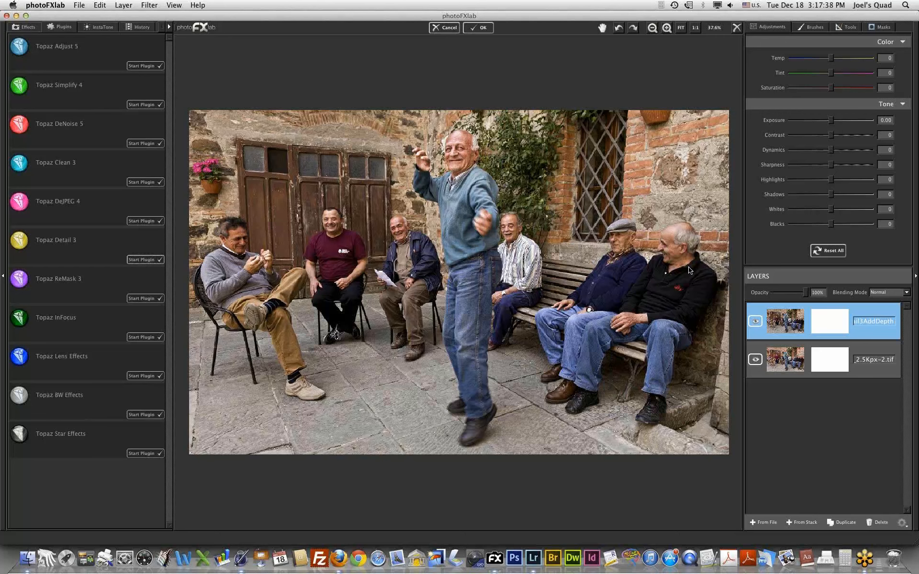
Step: Duplicate the Detail3AddDepth layer and rename the copy as Foreheads
click(786, 326)
drag(786, 326, 837, 524)
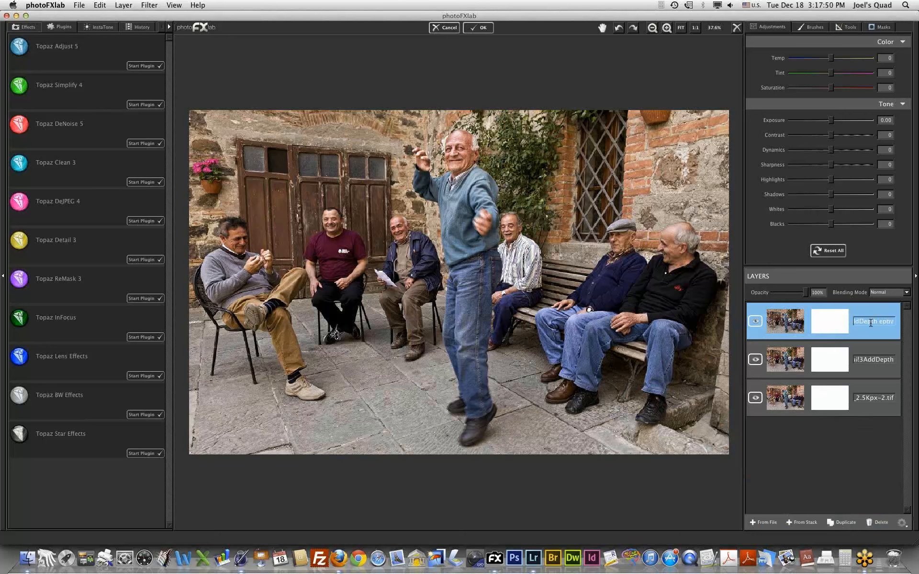
text(Foregr)
key(Delete)
key(Delete)
key(Delete)
key(Delete)
key(Delete)
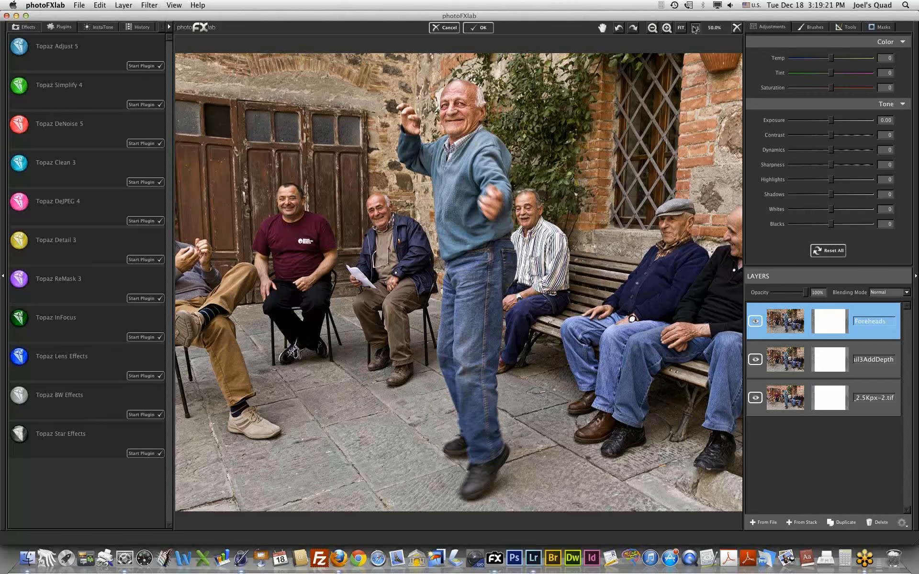
Step: Lower the Foreheads layer's Highlights to -100 and its Whites to -54, judging the men's foreheads at 100% zoom
click(694, 28)
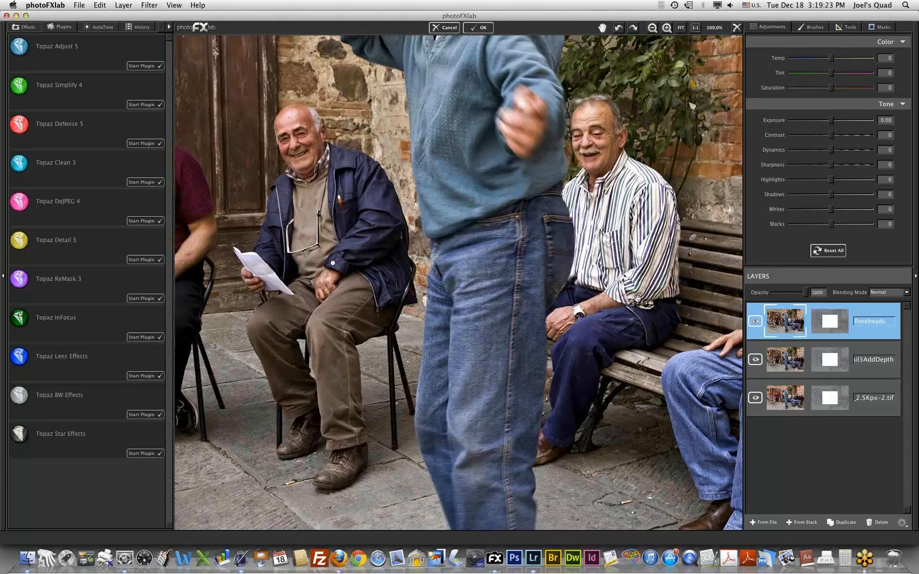
scroll(636, 298, up, 2)
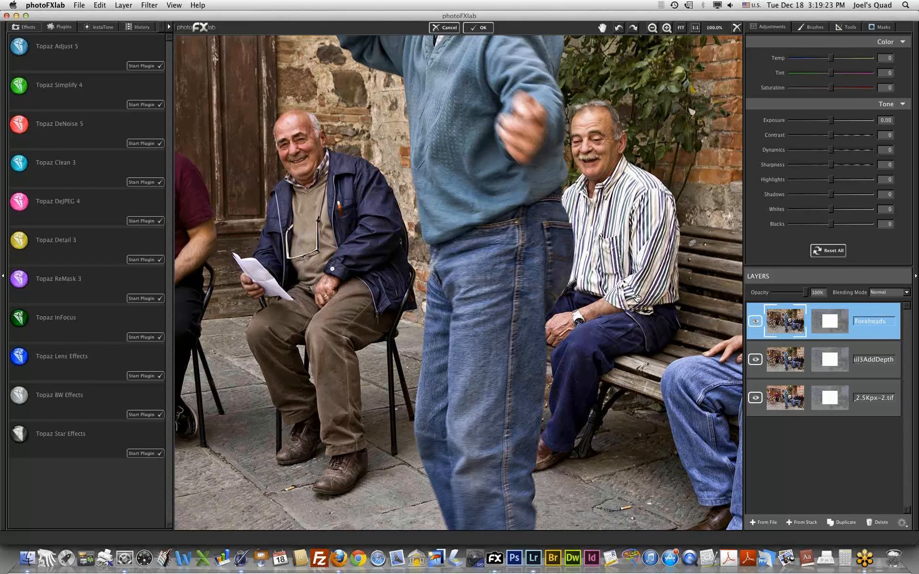
scroll(636, 298, up, 10)
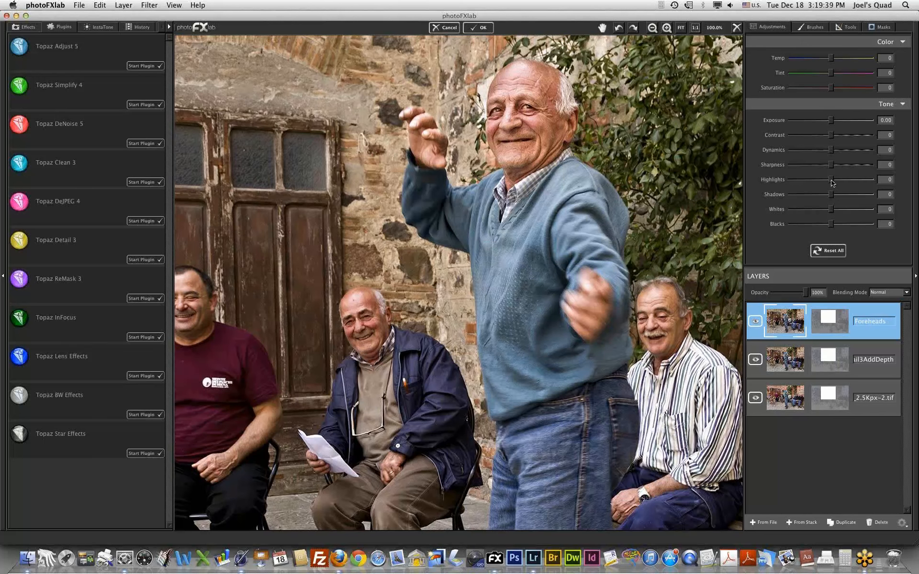
drag(831, 182, 832, 183)
drag(832, 182, 830, 182)
drag(831, 182, 793, 183)
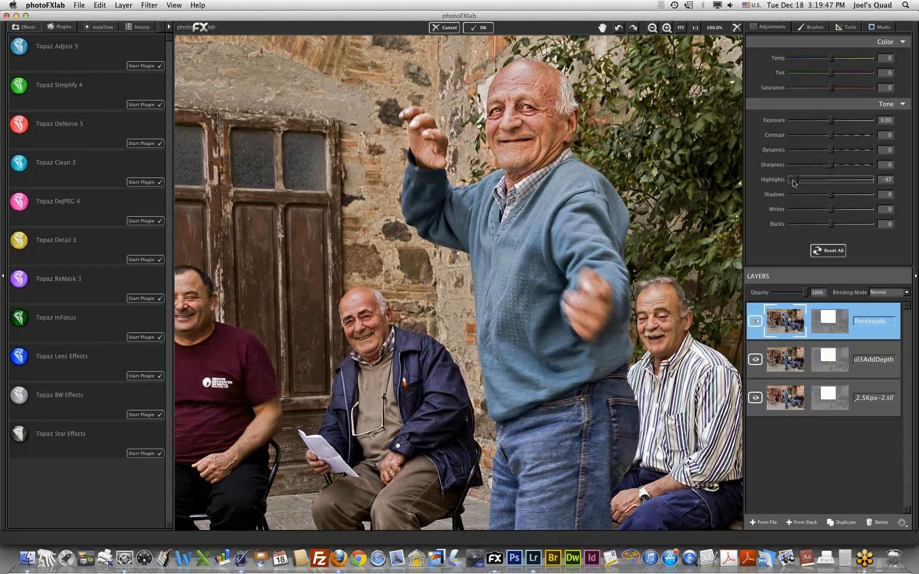
drag(793, 183, 796, 182)
drag(797, 182, 788, 181)
drag(830, 212, 829, 211)
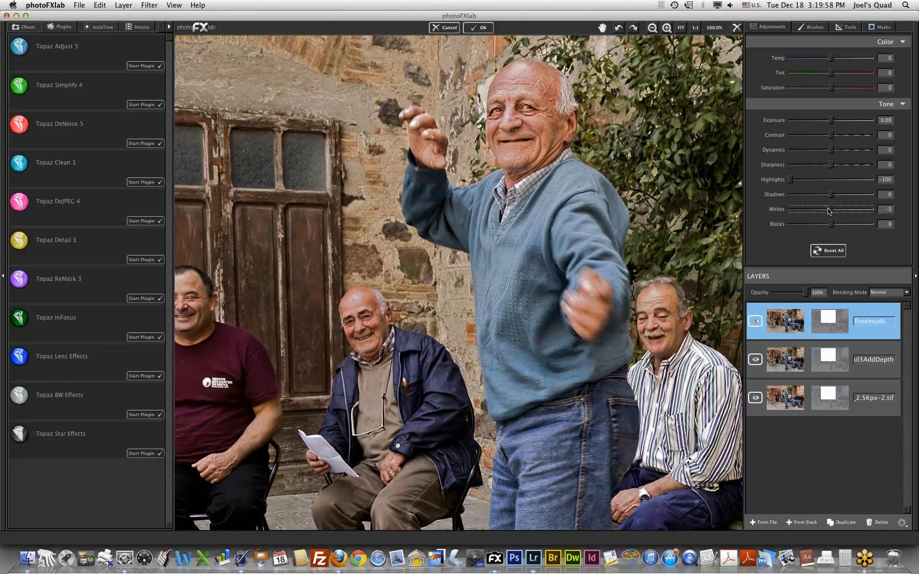
drag(829, 211, 809, 212)
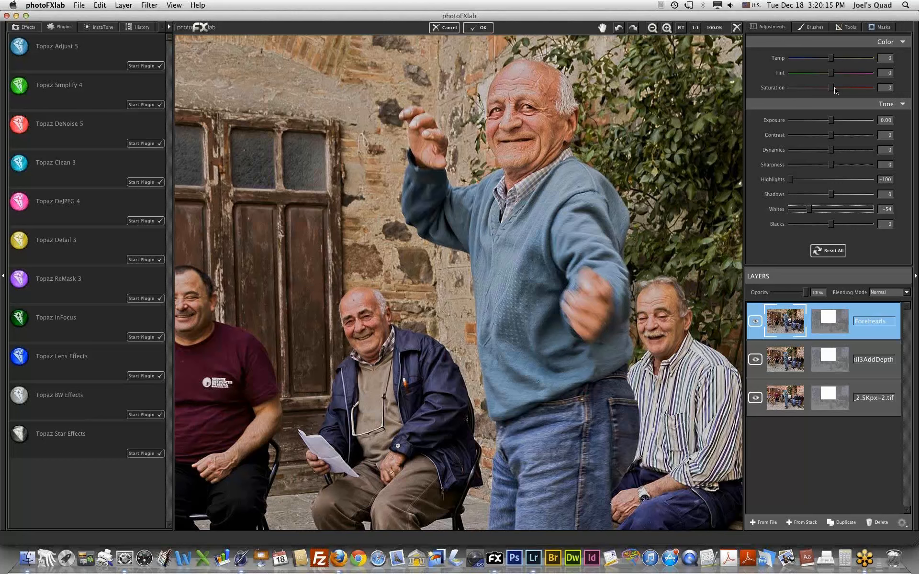
Step: Raise the Foreheads layer's Saturation to 11 and warm its color temperature slightly
drag(831, 89, 832, 89)
drag(831, 90, 834, 91)
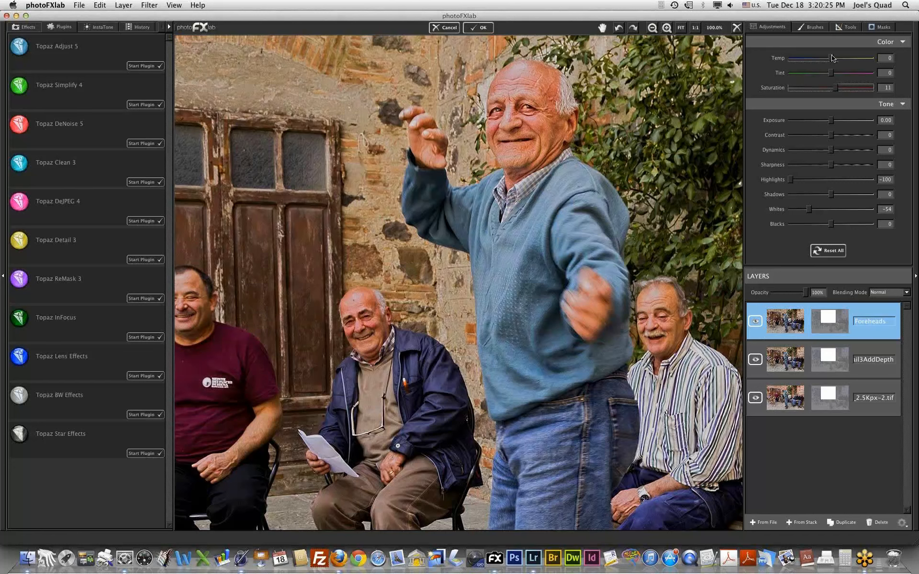
click(832, 58)
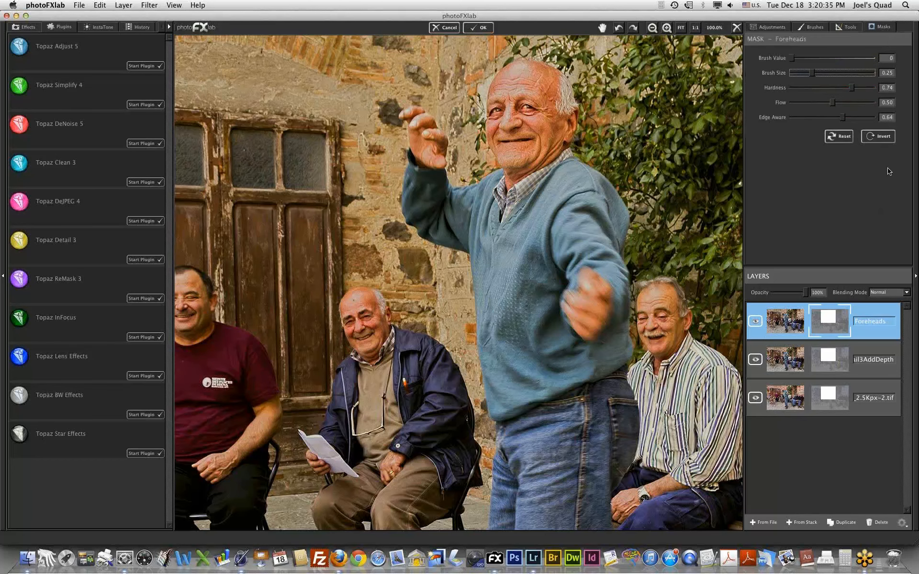
Step: Invert the Foreheads layer mask to black and set the mask brush value to 255
click(880, 137)
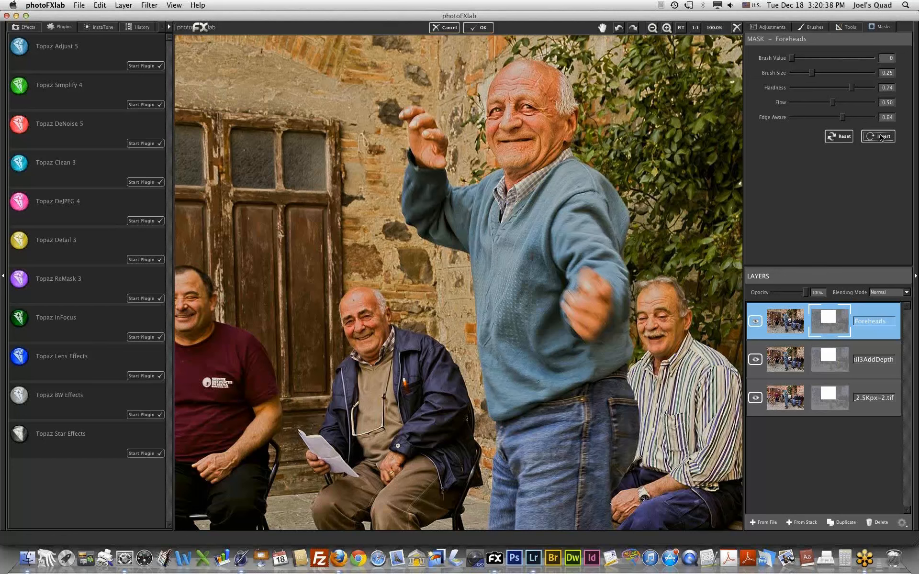
click(879, 136)
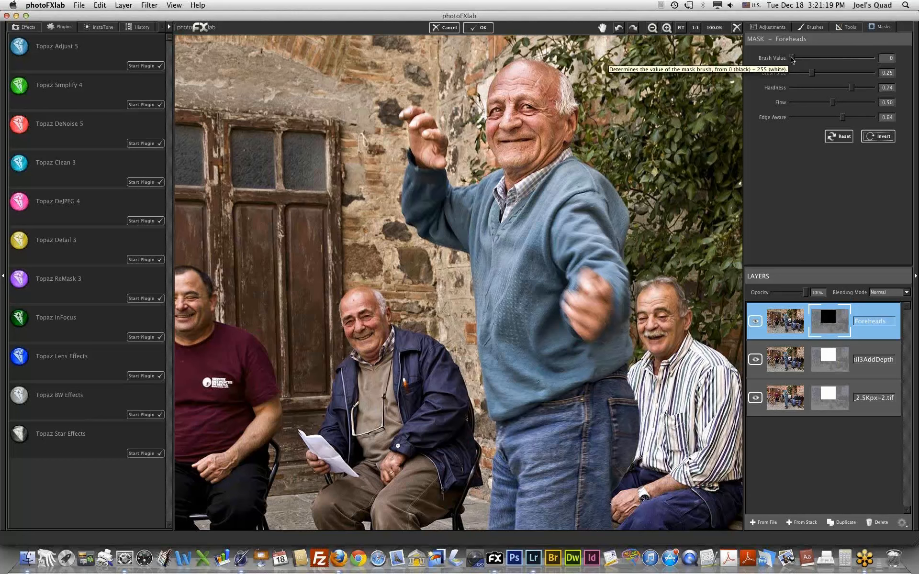
drag(791, 59, 909, 61)
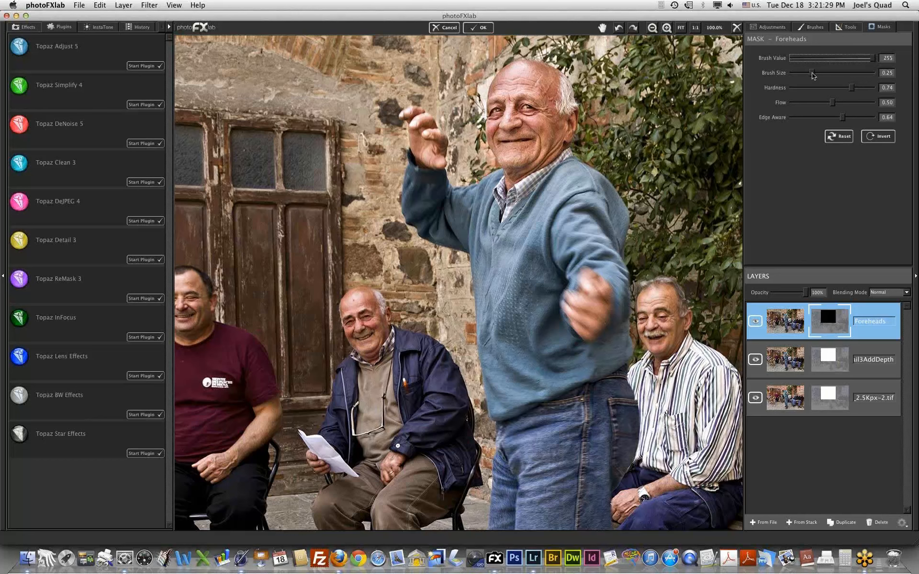
Step: Set the mask brush size to 0.05, flow to 0.42 and Edge Aware to 0.00
drag(812, 73, 811, 72)
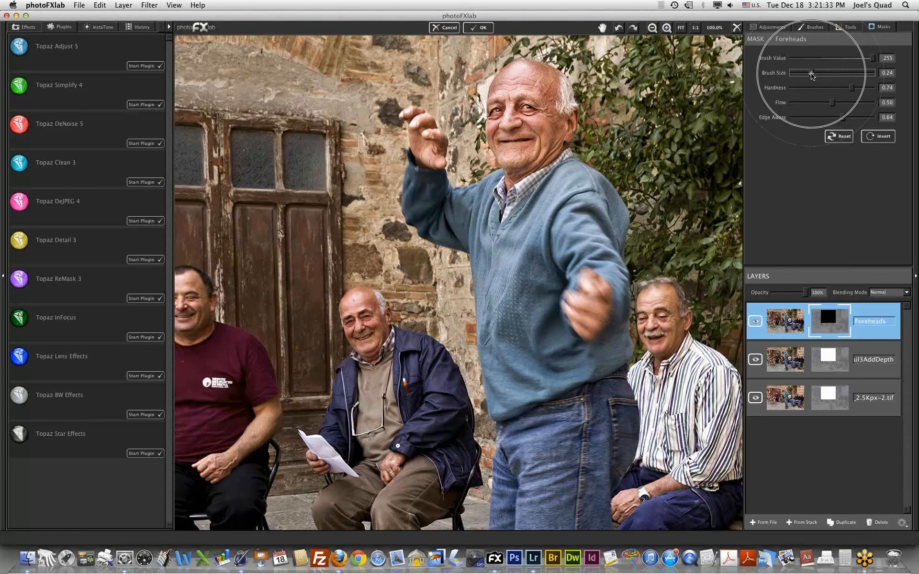
drag(810, 73, 793, 74)
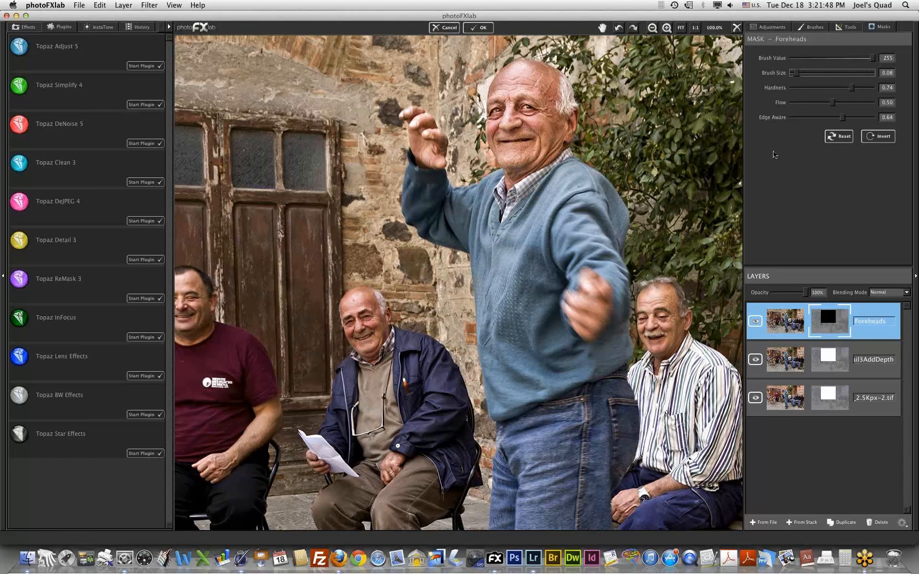
click(832, 102)
drag(833, 103, 825, 105)
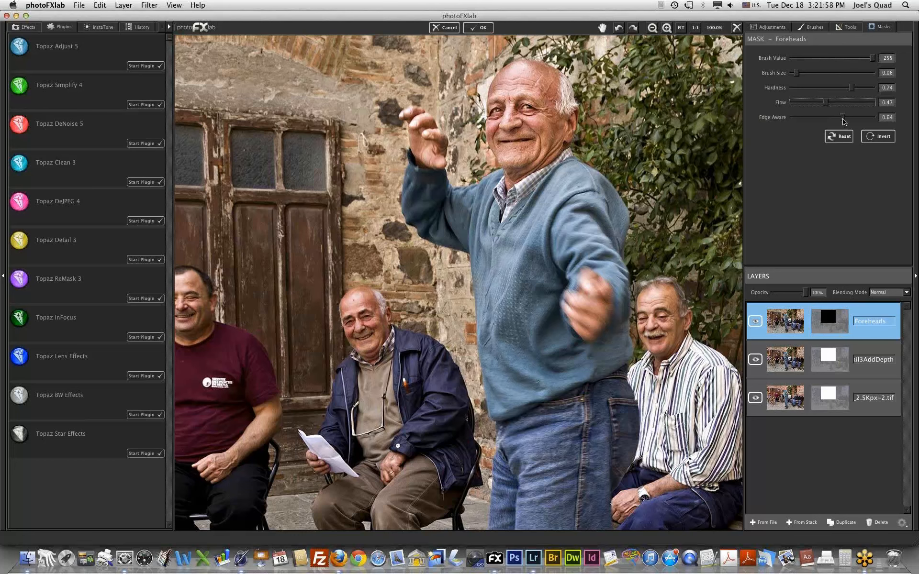
drag(844, 123, 784, 124)
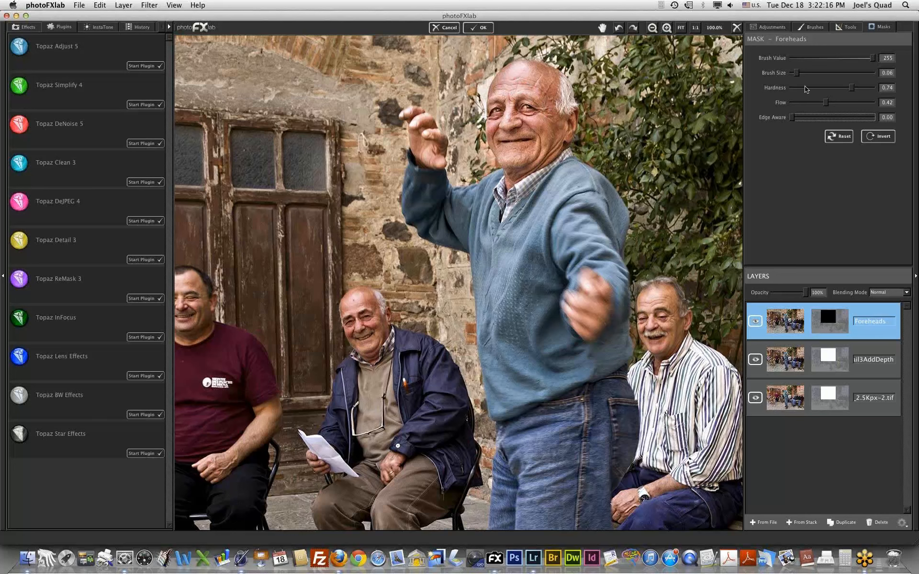
drag(796, 74, 795, 74)
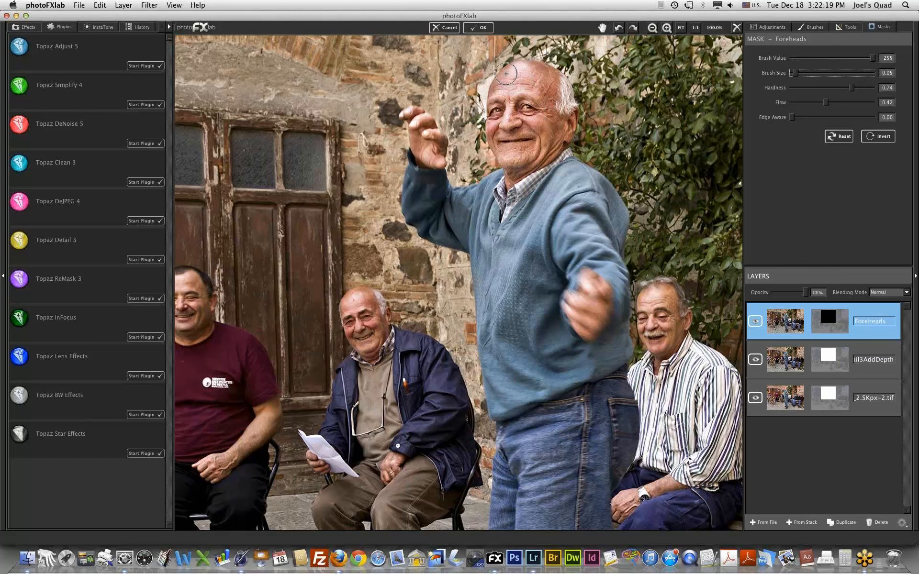
Step: Paint the forehead adjustment onto the bright foreheads of the standing and seated men, reducing the brush size to 0.03 for smaller ones
mouse_move(510, 72)
mouse_down()
mouse_move(538, 73)
mouse_move(507, 73)
mouse_move(518, 70)
mouse_up()
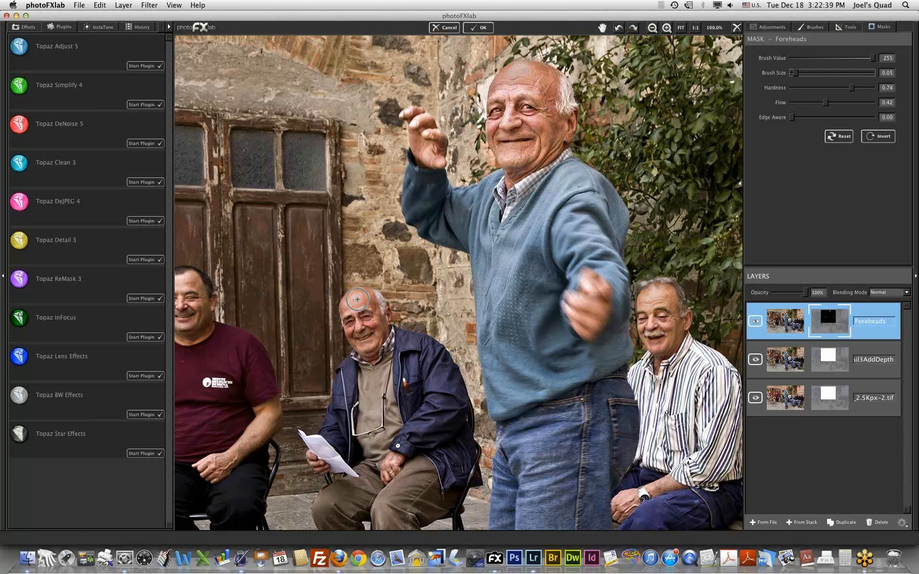
key(space)
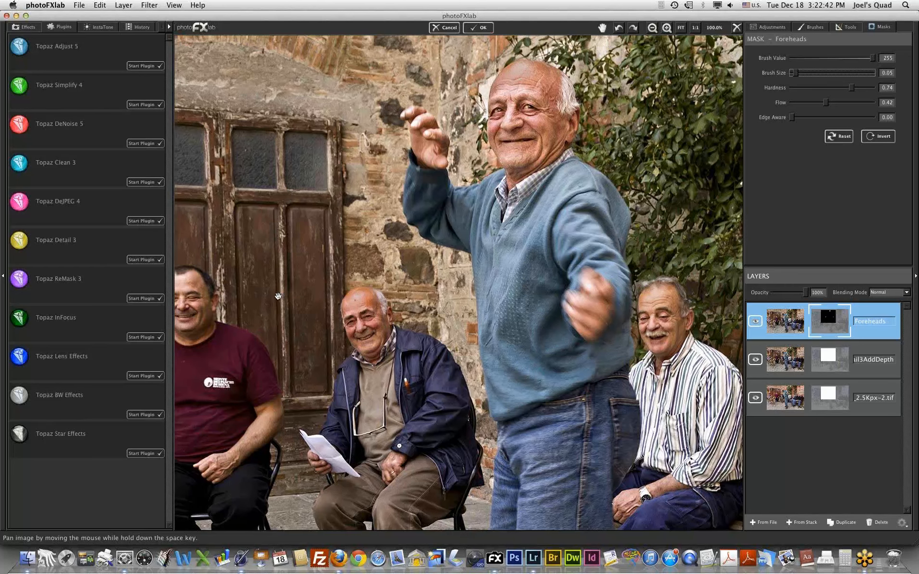
key(bracketleft)
key(bracketleft)
mouse_move(198, 284)
mouse_down()
mouse_move(278, 296)
mouse_move(261, 292)
mouse_up()
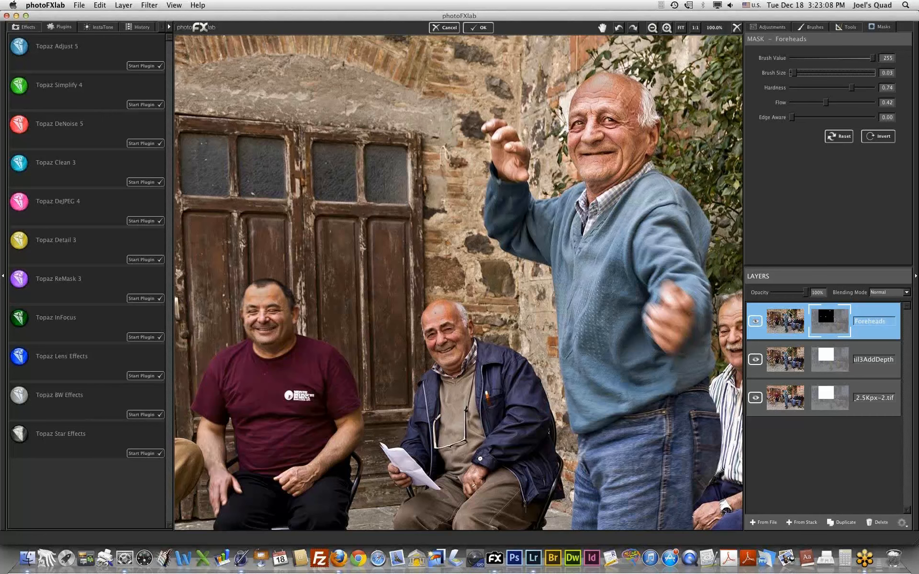
Step: Fade the Foreheads layer almost fully out to compare, and settle its opacity at 88%
click(806, 294)
drag(806, 294, 770, 294)
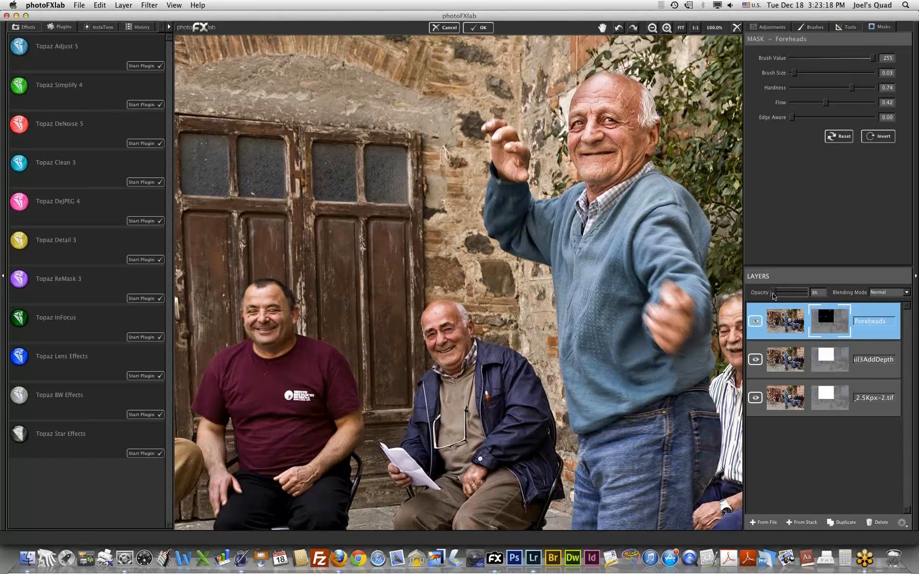
drag(772, 294, 801, 294)
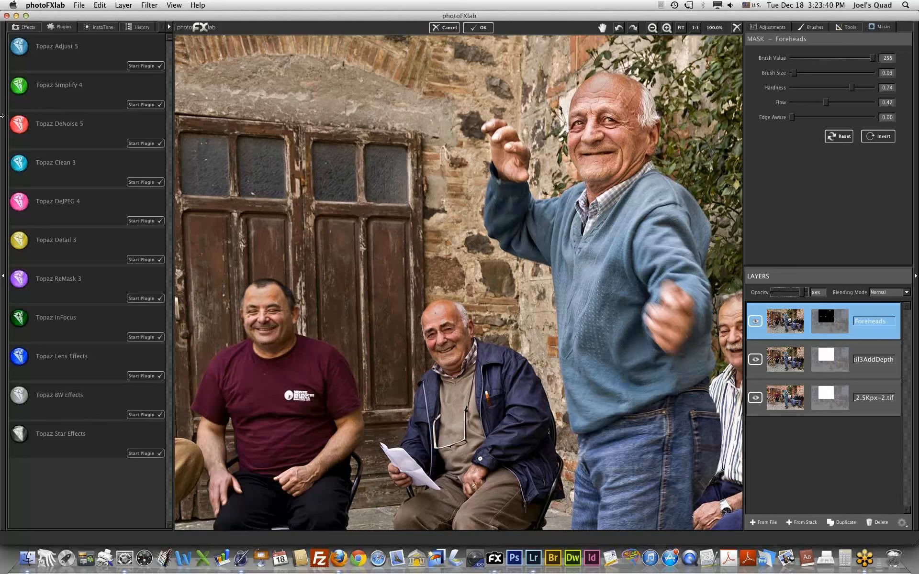
Step: Create a merged layer from the whole layer stack and name it LightenFaces
click(681, 28)
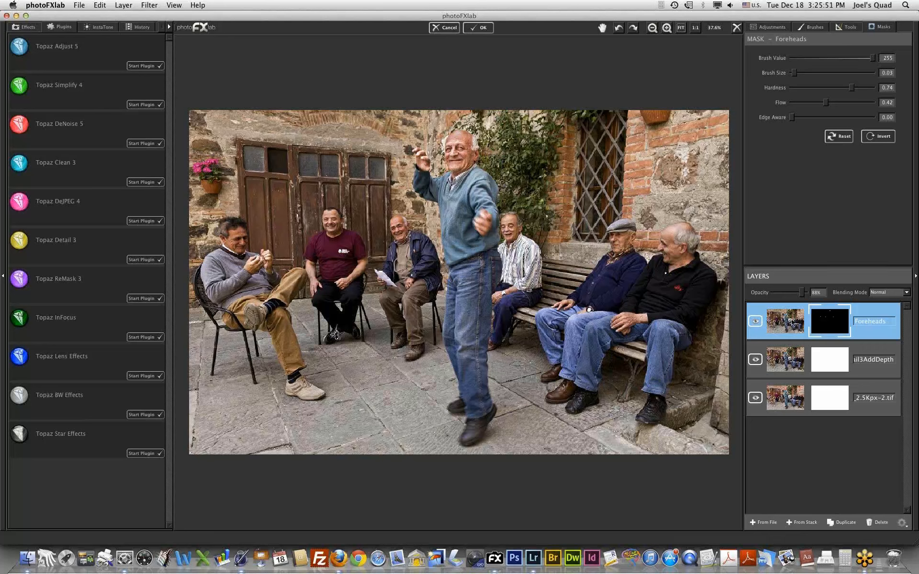
click(794, 521)
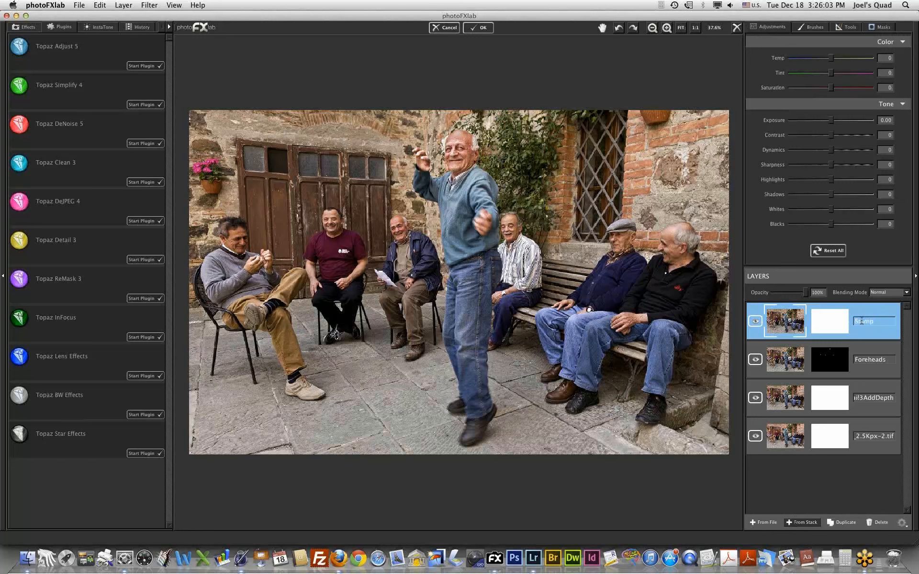
text(LightenFaces)
Step: Raise the LightenFaces layer's Exposure to 0.80
click(831, 124)
drag(832, 124, 836, 124)
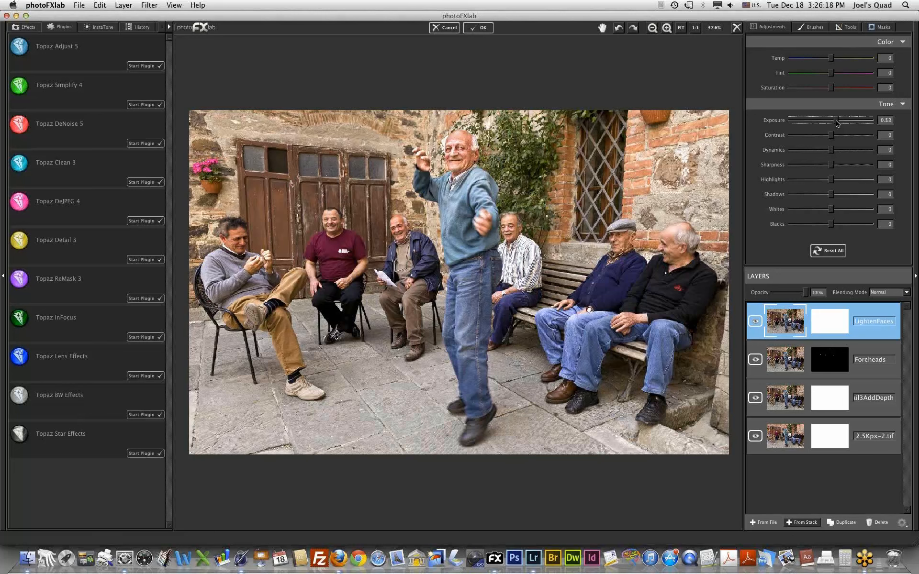
drag(836, 124, 840, 124)
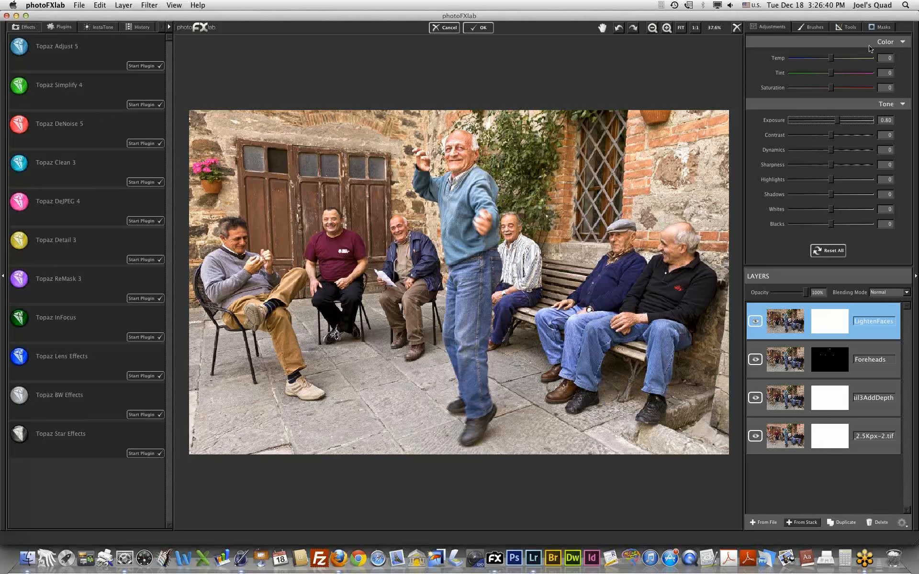
Step: Invert the LightenFaces mask to black and set the mask brush to size 0.07 and flow 0.36 for work at 100% zoom
click(879, 29)
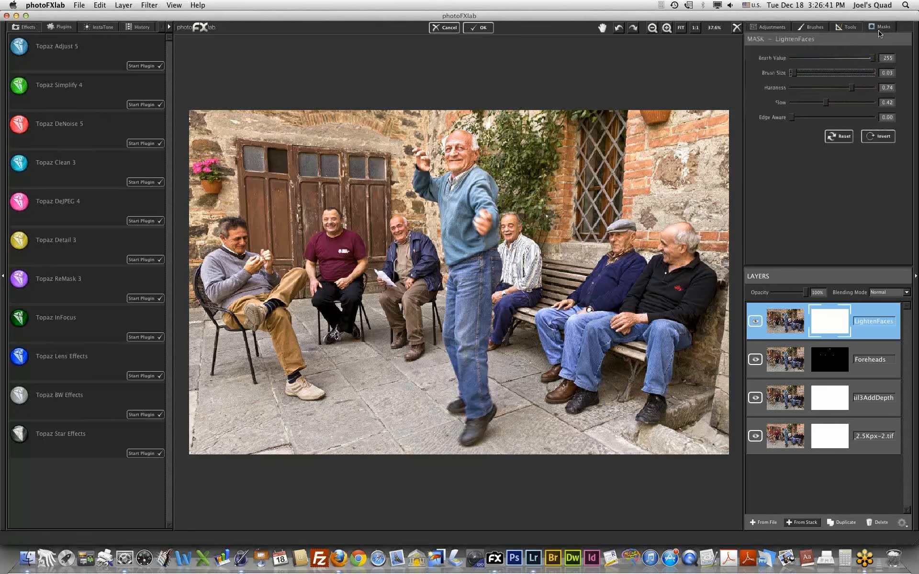
click(878, 137)
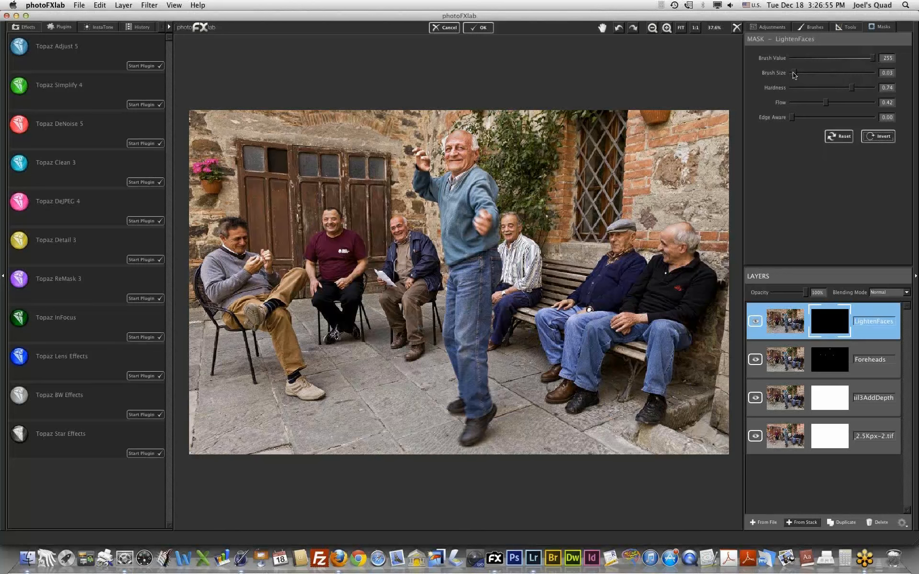
drag(793, 73, 798, 69)
click(666, 28)
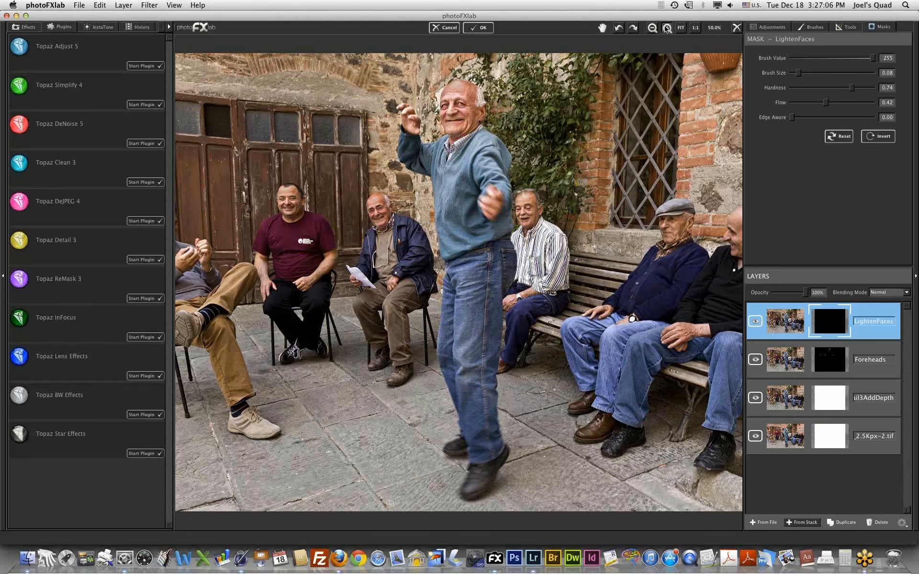
click(666, 28)
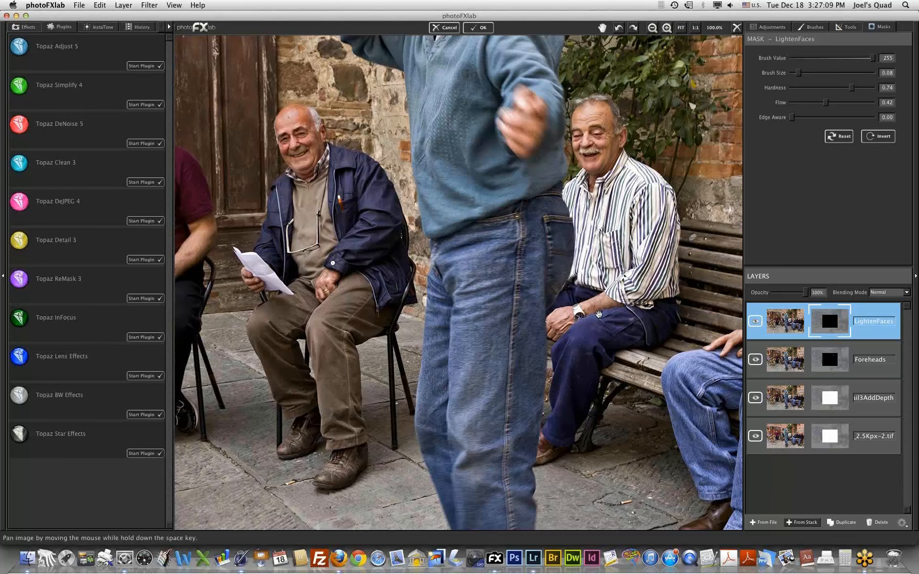
drag(597, 304, 599, 315)
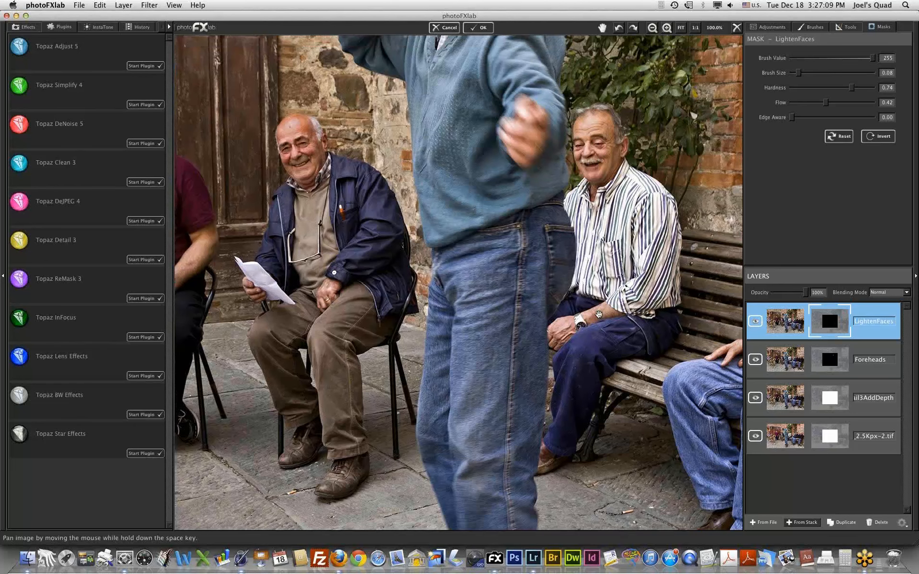
drag(599, 314, 629, 530)
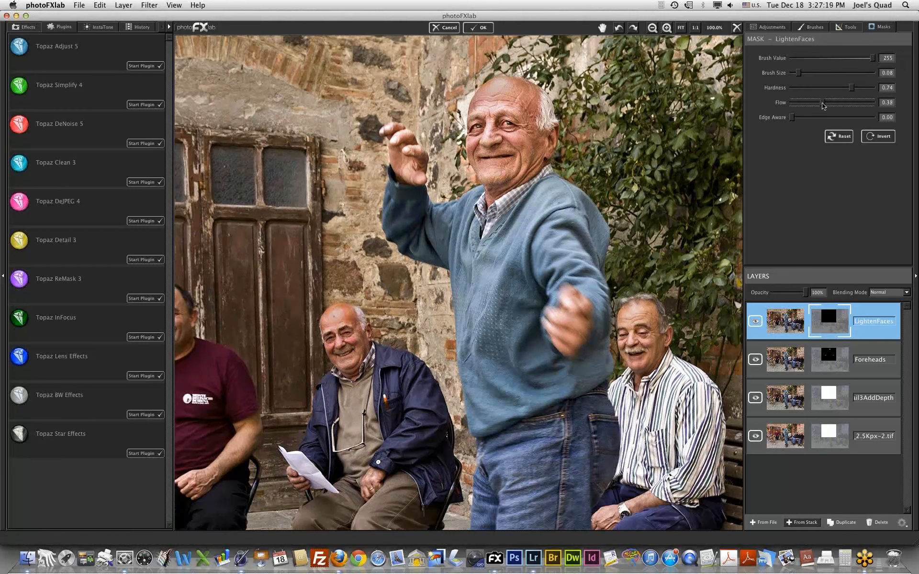
drag(825, 103, 821, 103)
drag(797, 72, 795, 72)
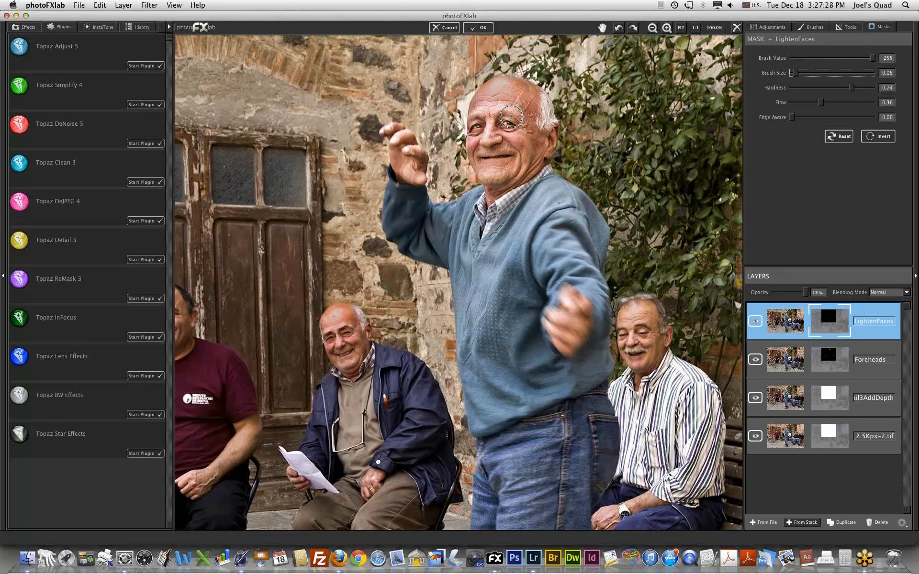
drag(794, 73, 798, 72)
Step: Paint on the LightenFaces mask over the faces of the standing man, the seated men beside him and the two men on the bench
mouse_move(489, 104)
mouse_down()
mouse_move(486, 170)
mouse_move(519, 149)
mouse_move(538, 103)
mouse_move(548, 156)
mouse_up()
drag(652, 326, 637, 352)
mouse_move(351, 332)
mouse_down()
mouse_move(345, 351)
mouse_move(341, 332)
mouse_move(351, 336)
mouse_up()
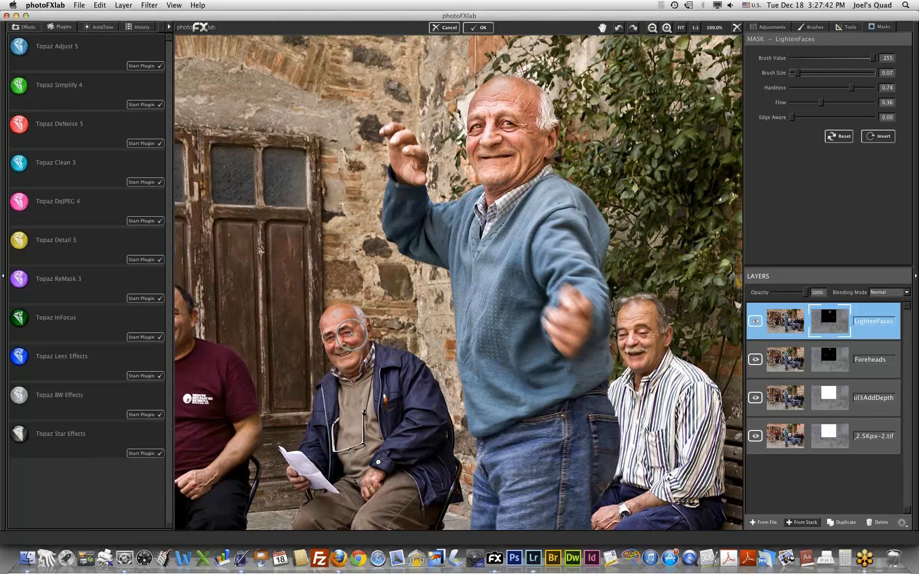
key(space)
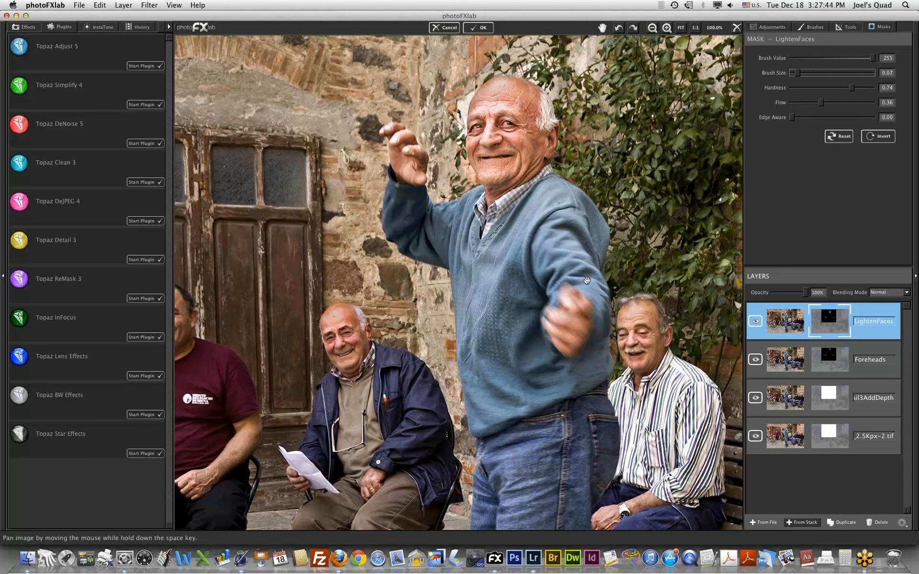
drag(586, 281, 587, 280)
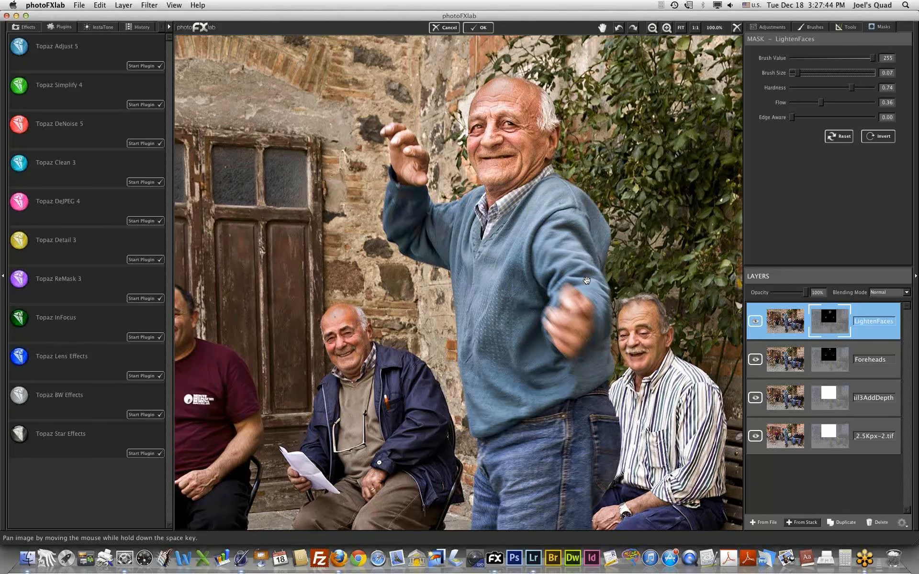
drag(587, 281, 591, 271)
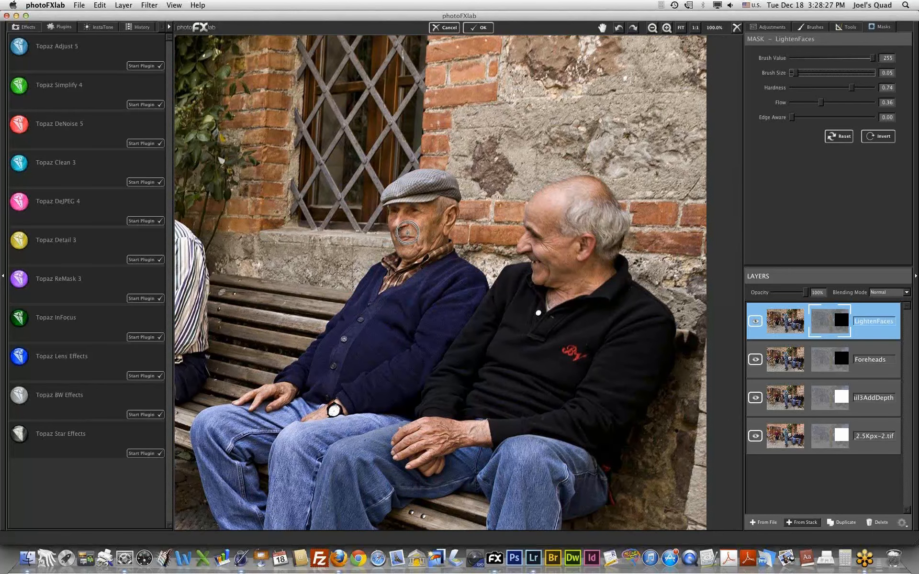
mouse_move(405, 245)
mouse_down()
mouse_move(428, 207)
mouse_move(437, 209)
mouse_move(441, 215)
mouse_up()
mouse_move(533, 283)
mouse_down()
mouse_move(544, 266)
mouse_move(544, 278)
mouse_move(555, 274)
mouse_move(564, 286)
mouse_move(568, 275)
mouse_up()
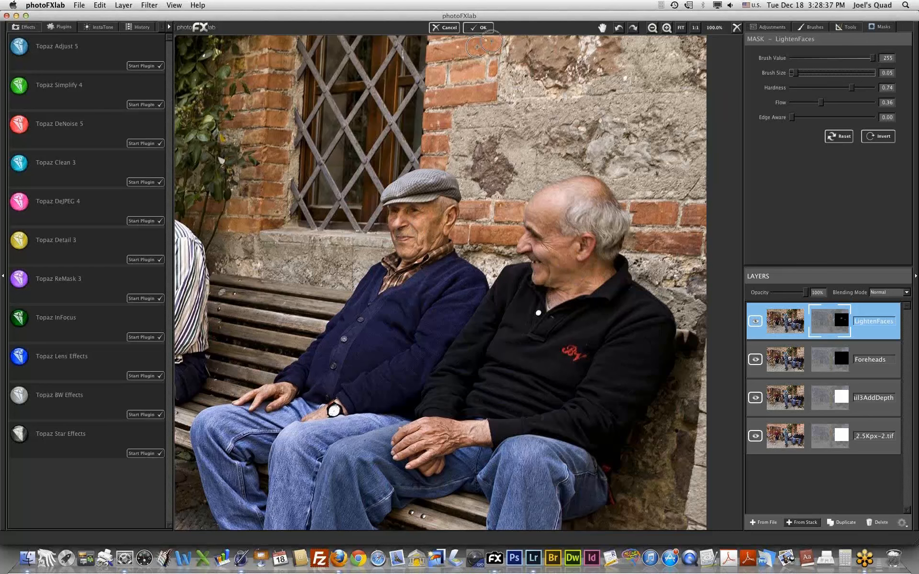
Step: Fit the whole photo in view and compare it with the LightenFaces layer hidden and shown
click(682, 30)
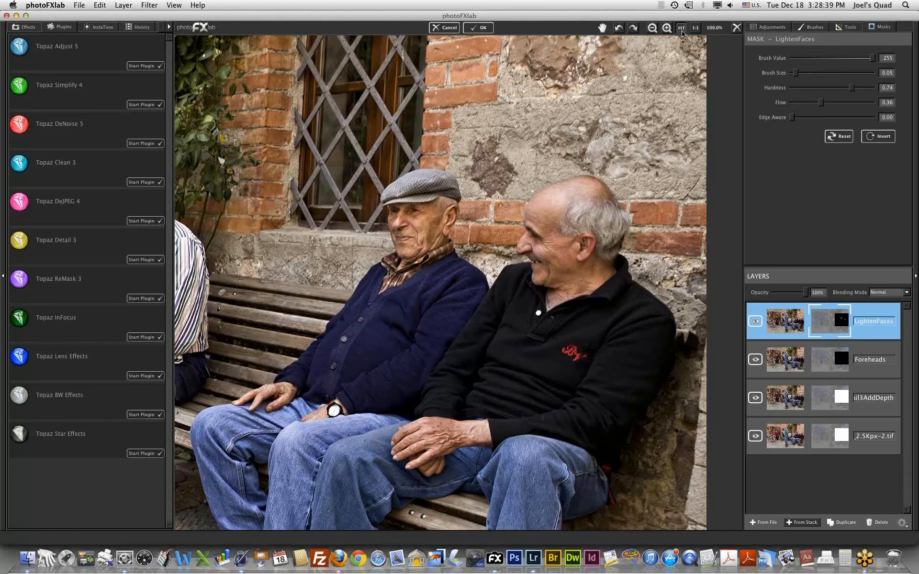
click(682, 30)
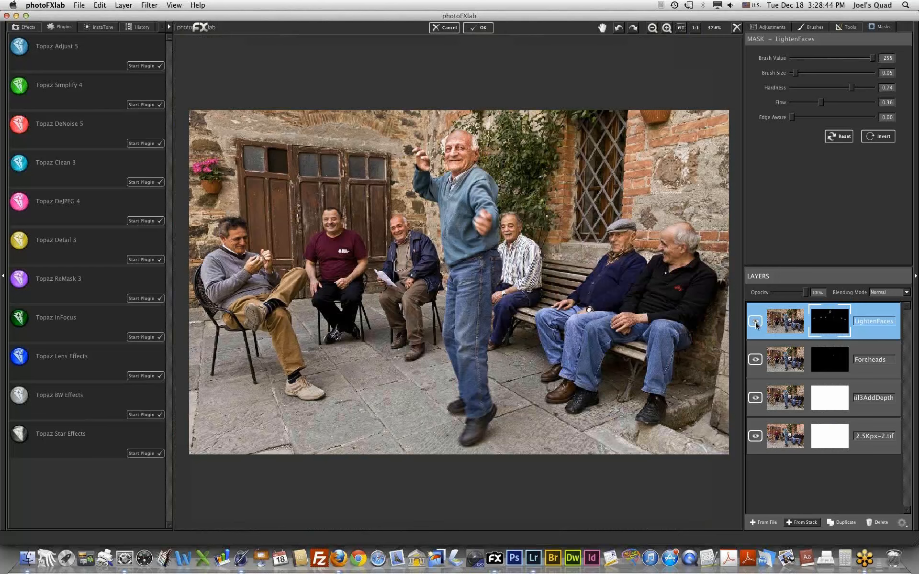
click(755, 325)
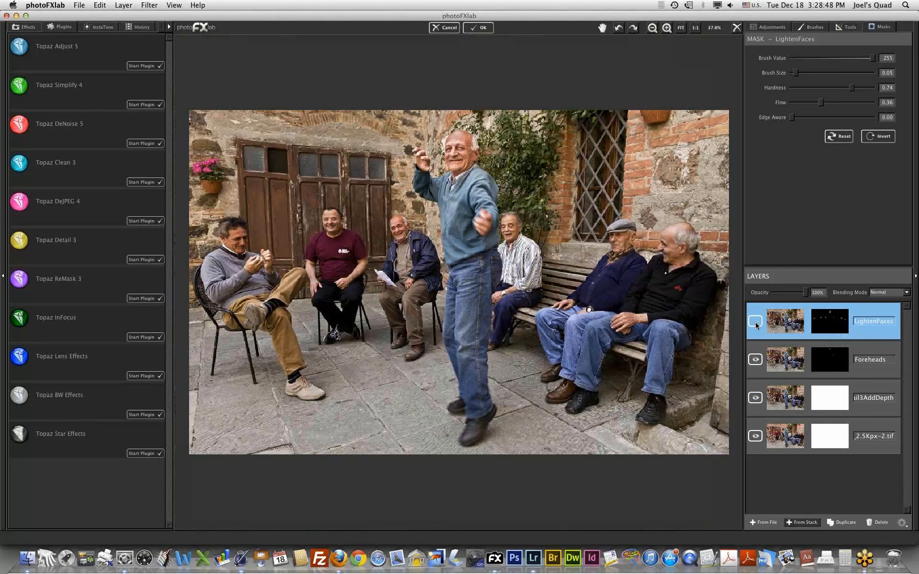
click(755, 325)
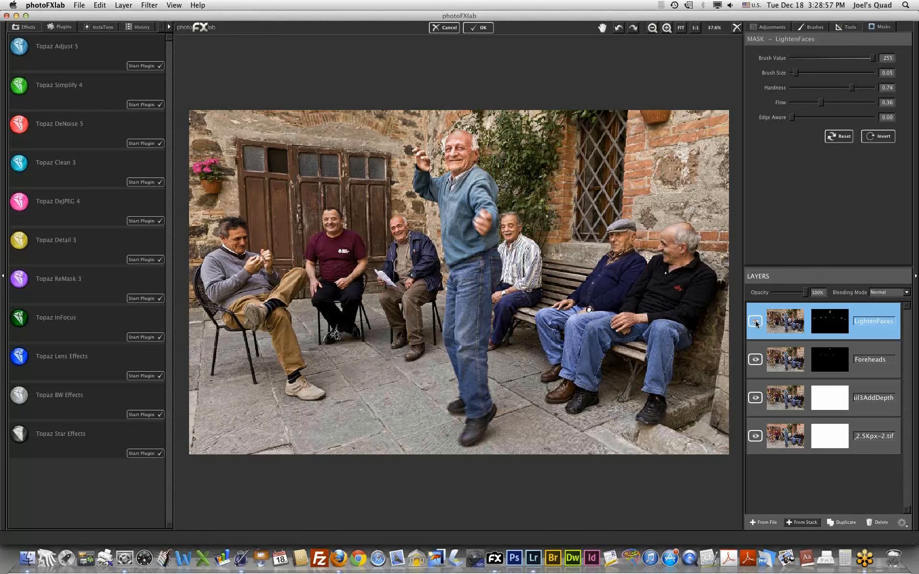
Step: Hide the LightenFaces, Foreheads and add-depth layers to view the original photo, and show all three again
click(756, 323)
click(755, 359)
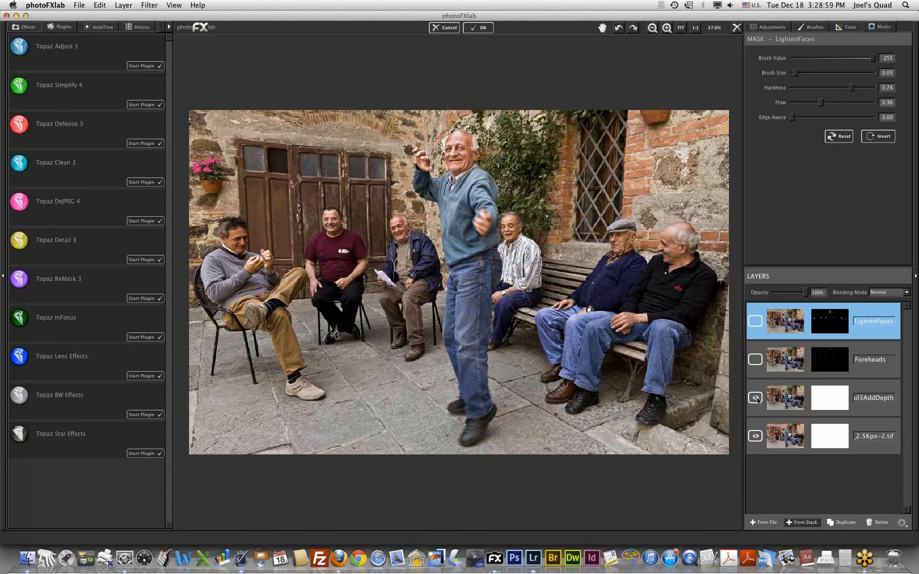
click(755, 397)
click(756, 398)
click(755, 360)
click(756, 322)
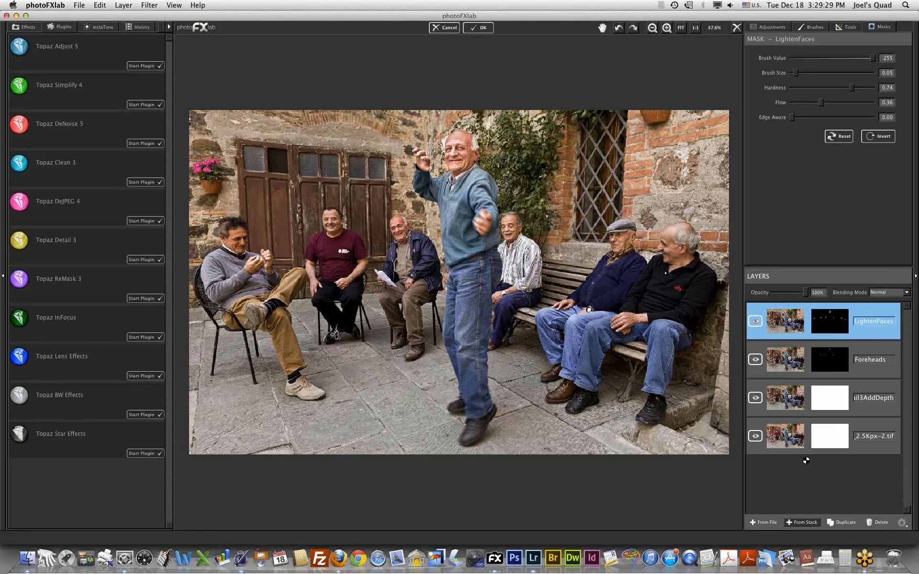
Step: Create a merged layer from the layer stack and name it VignetteBurn
text(V)
text(ignetteBurn)
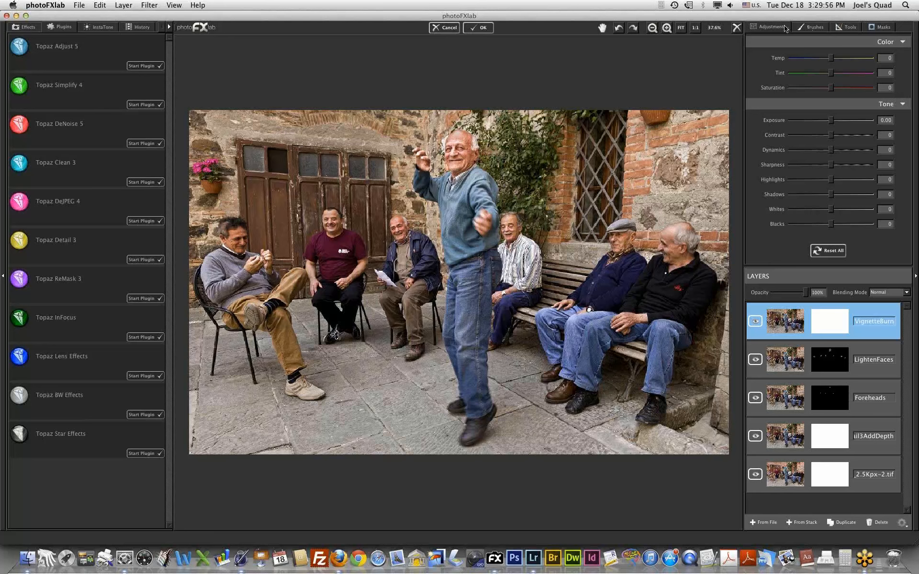
Step: Set up the Burn/Dodge brush with strength -0.41, brush size 0.57, hardness 0.81 and flow 0.35
click(817, 30)
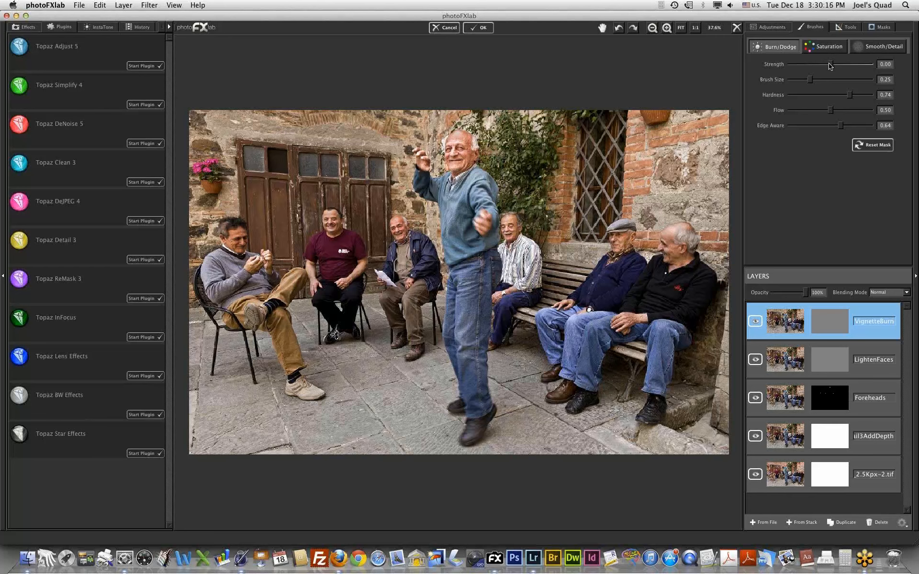
drag(830, 65, 787, 64)
drag(794, 67, 813, 69)
click(810, 79)
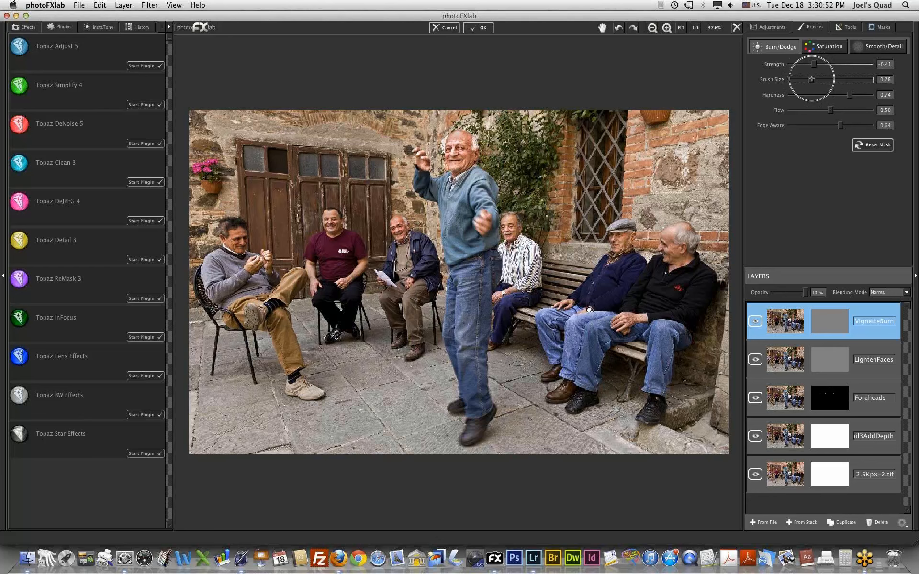
drag(811, 80, 835, 80)
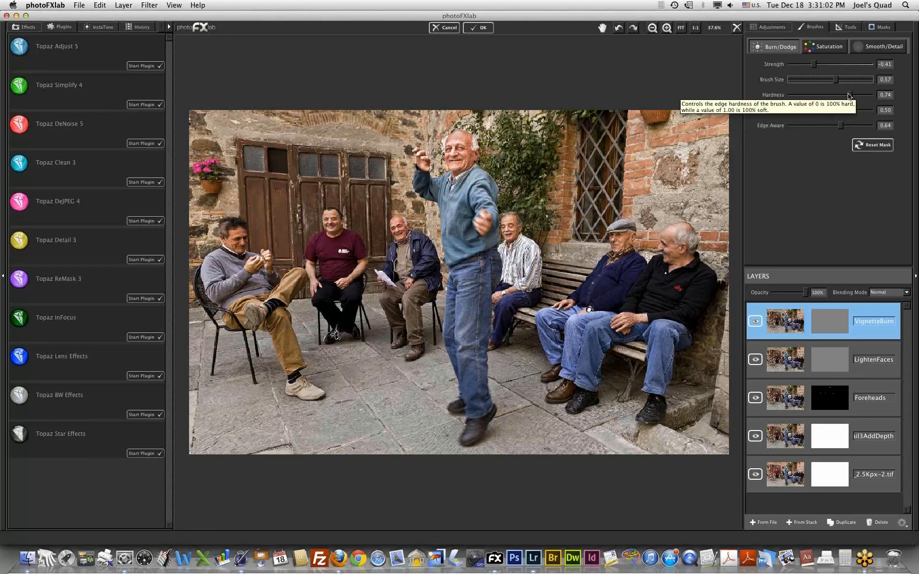
drag(848, 95, 857, 94)
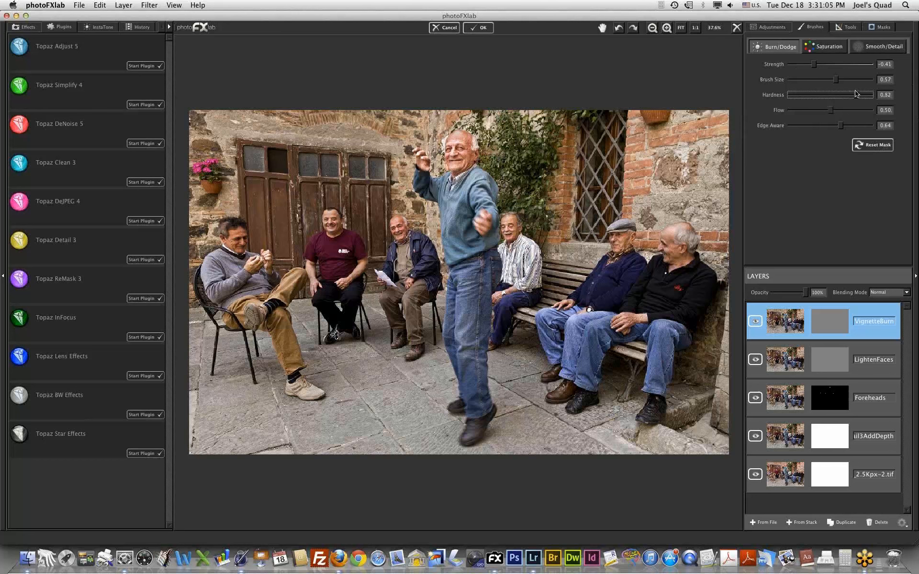
click(830, 112)
drag(831, 113, 817, 113)
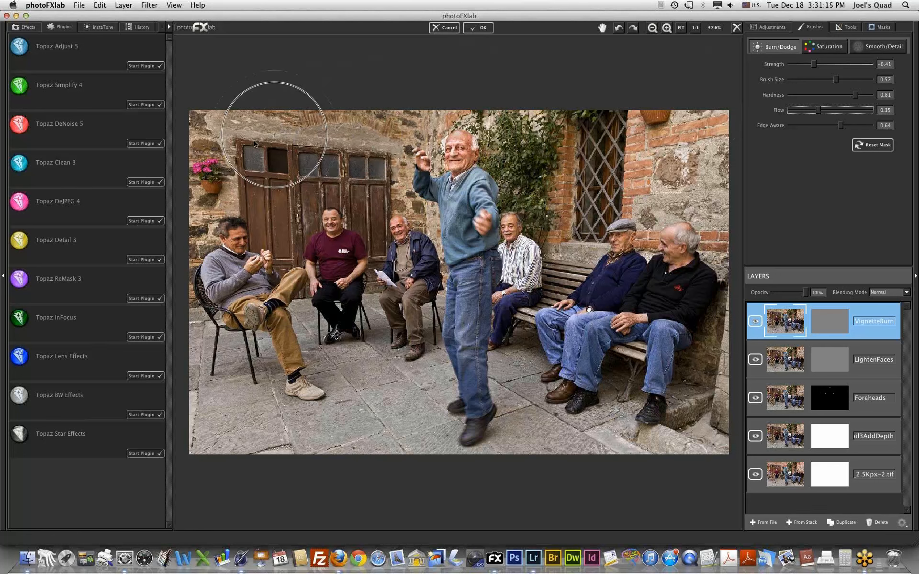
Step: Burn the outer edges of the photo on the VignetteBurn layer to form a hand-painted vignette around the group
drag(254, 144, 205, 182)
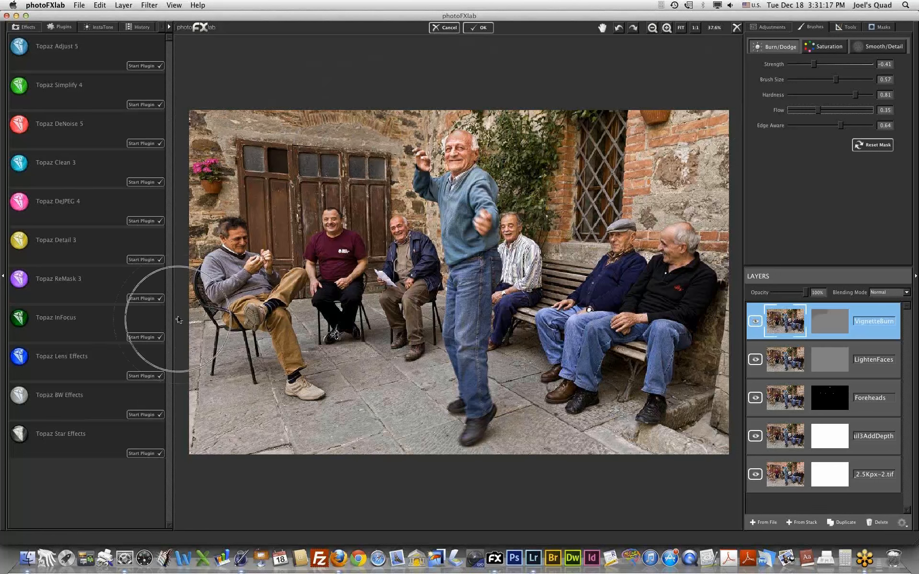
mouse_move(246, 421)
mouse_down()
mouse_move(320, 455)
mouse_move(513, 466)
mouse_move(693, 405)
mouse_move(705, 389)
mouse_up()
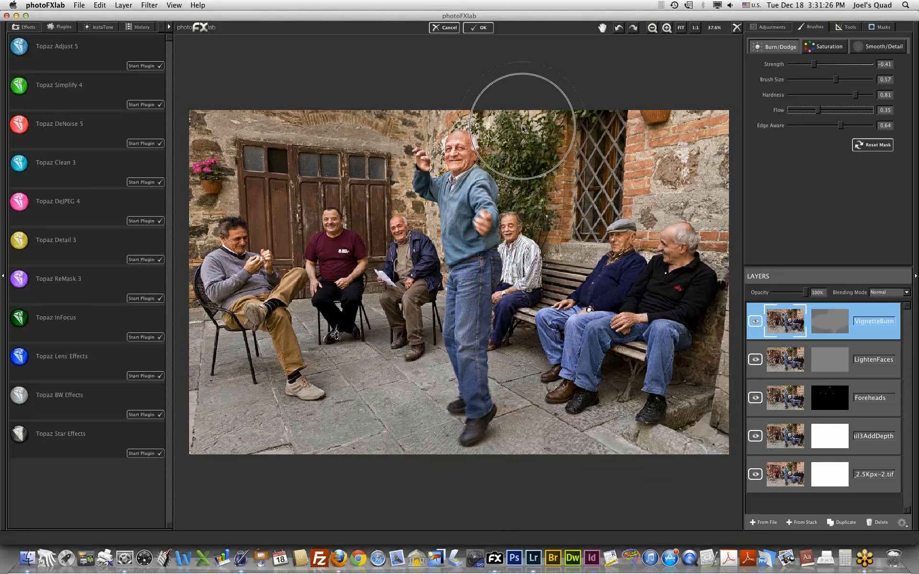
drag(522, 127, 648, 138)
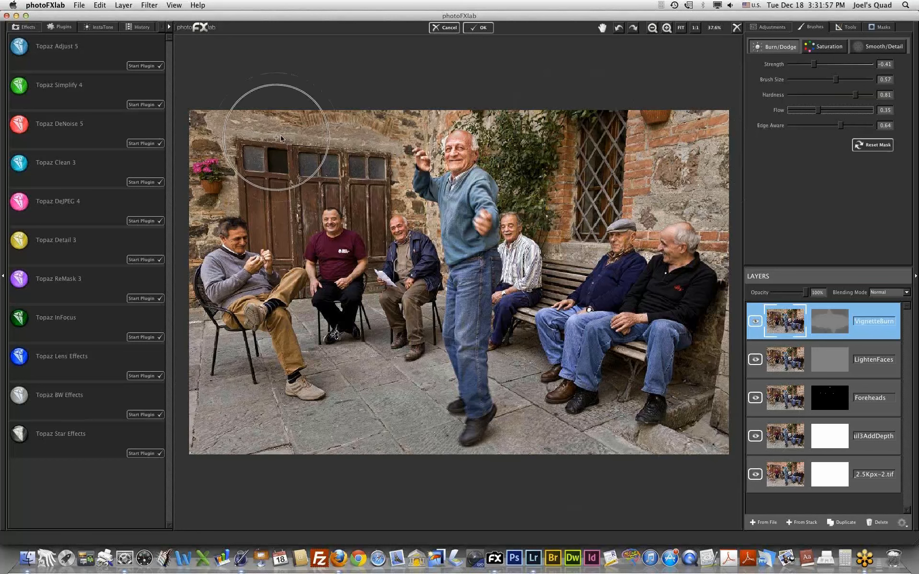
Step: Set the burn brush to flow 0.31 and size 0.27, and toggle the VignetteBurn layer's visibility to judge the vignette
click(815, 110)
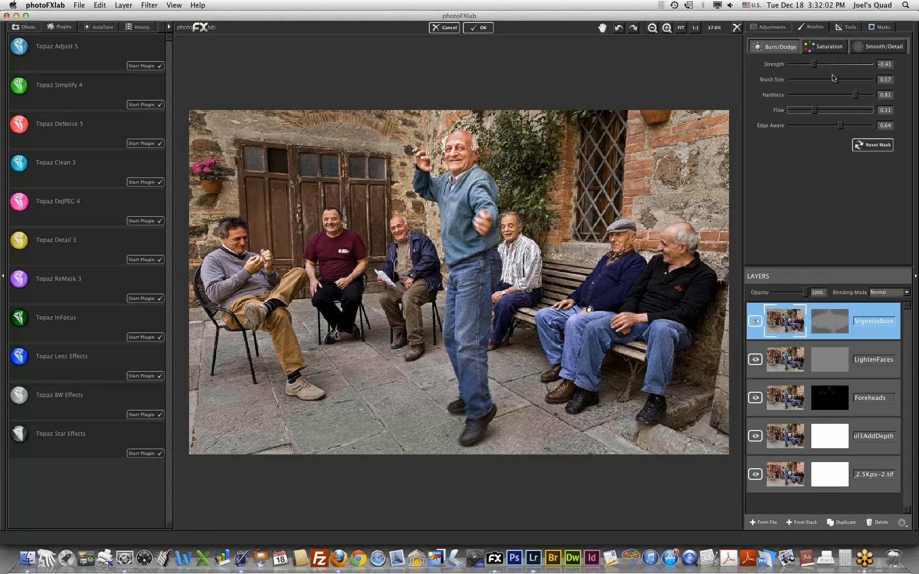
drag(835, 79, 807, 85)
click(756, 324)
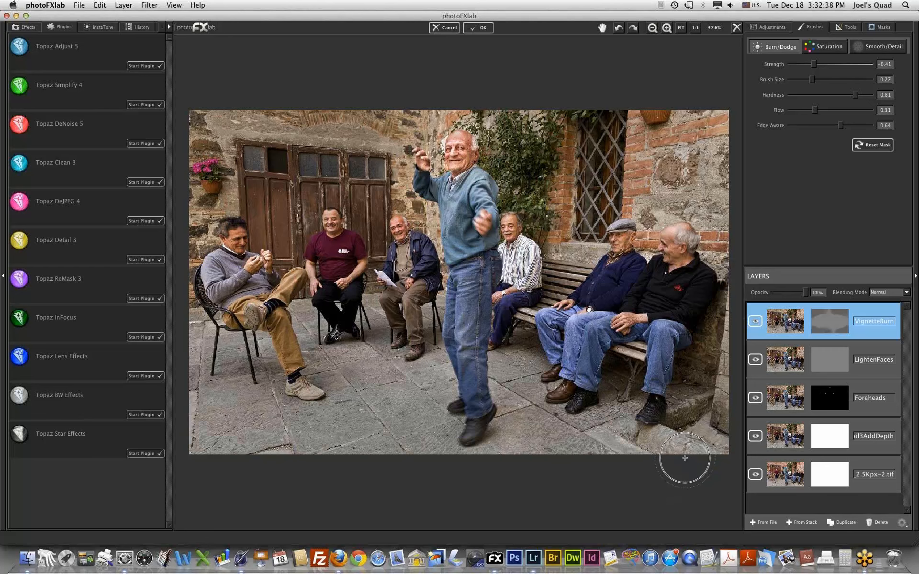
Step: Cancel the photoFXlab session and, in Lightroom, compare the original group photo with its edited version in Lights Out mode
click(445, 28)
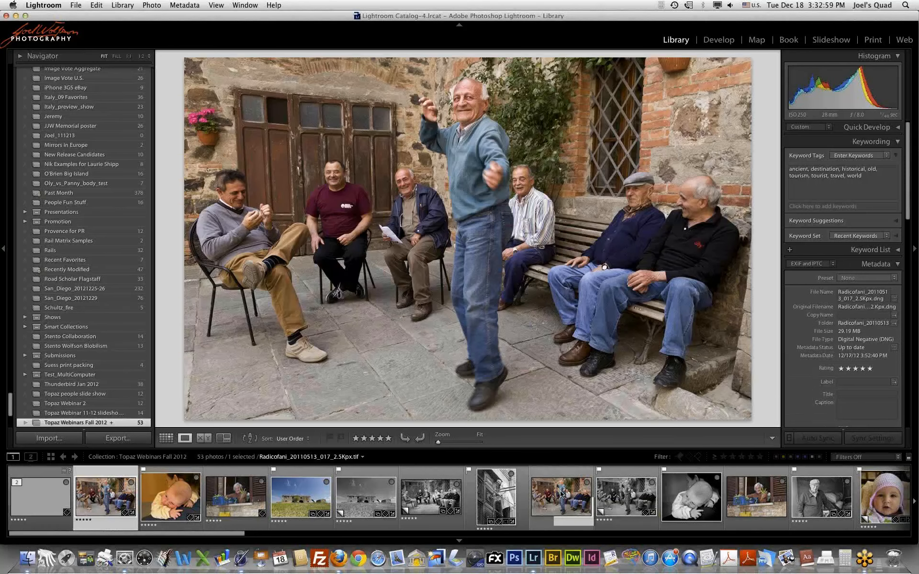
super+click(561, 495)
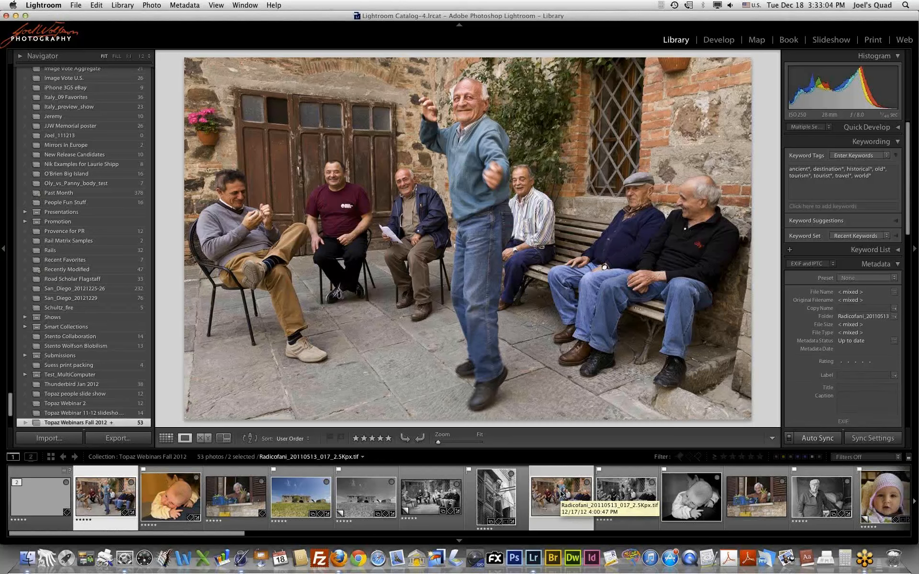
click(562, 494)
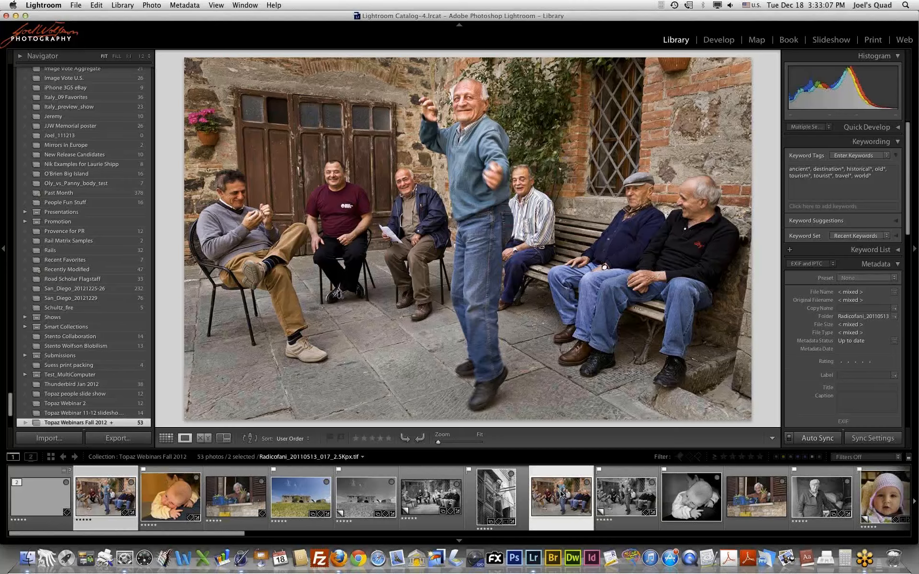
key(l)
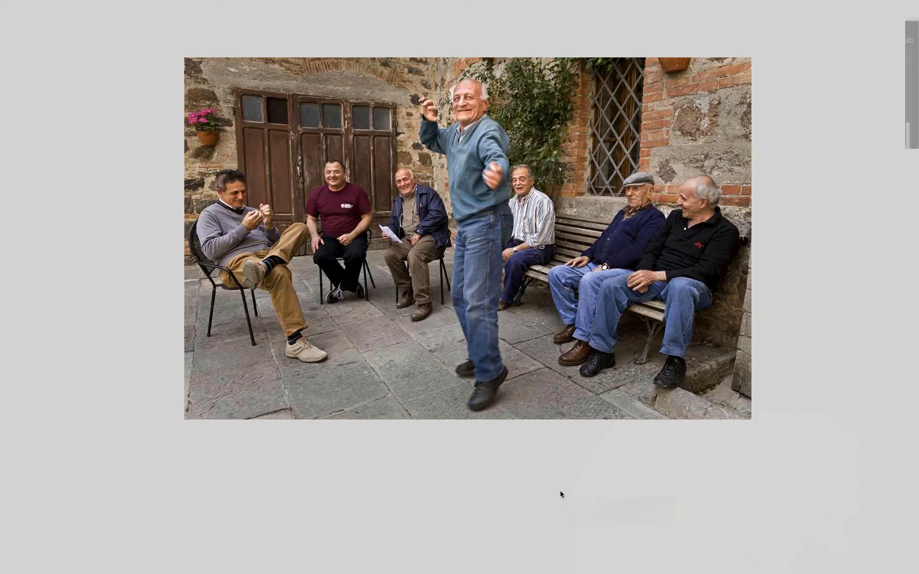
key(l)
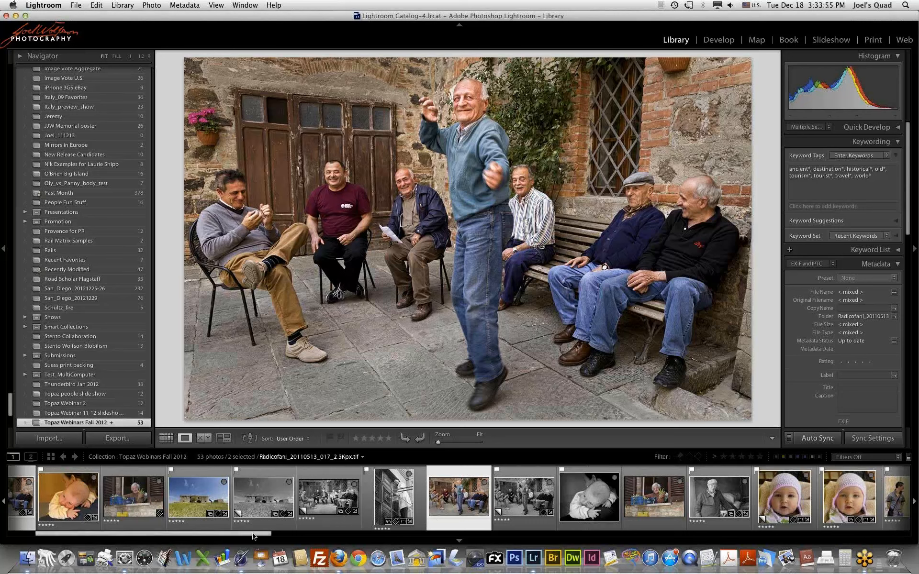
Step: Open the colour photo of the baby on a shoulder in photoFXlab as a 16-bit ProPhoto RGB TIFF copy with Lightroom adjustments
drag(254, 536, 212, 537)
click(187, 505)
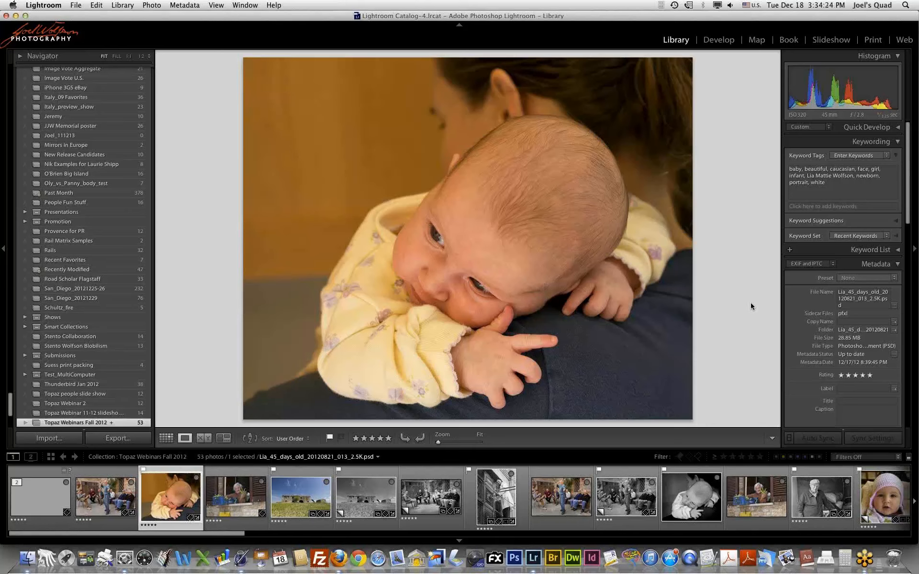
right_click(158, 501)
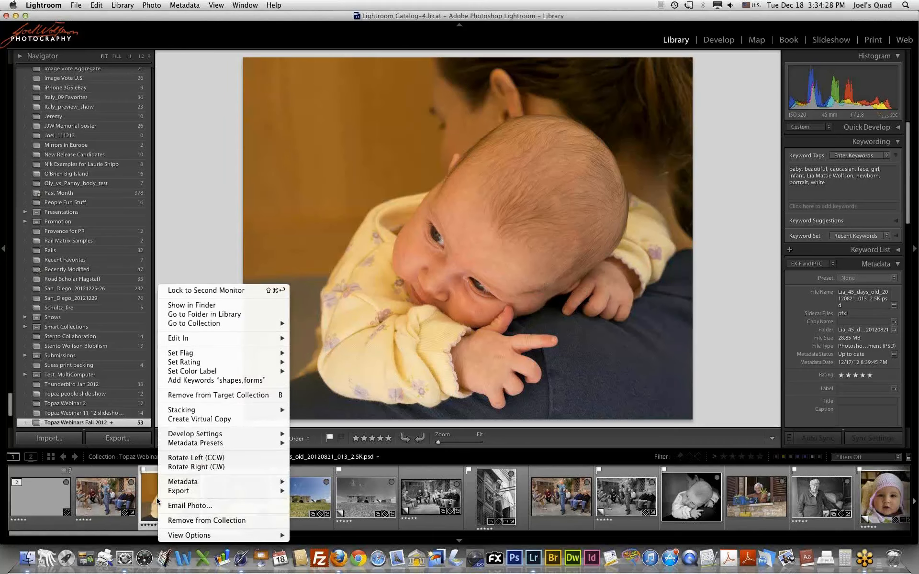
mouse_move(195, 339)
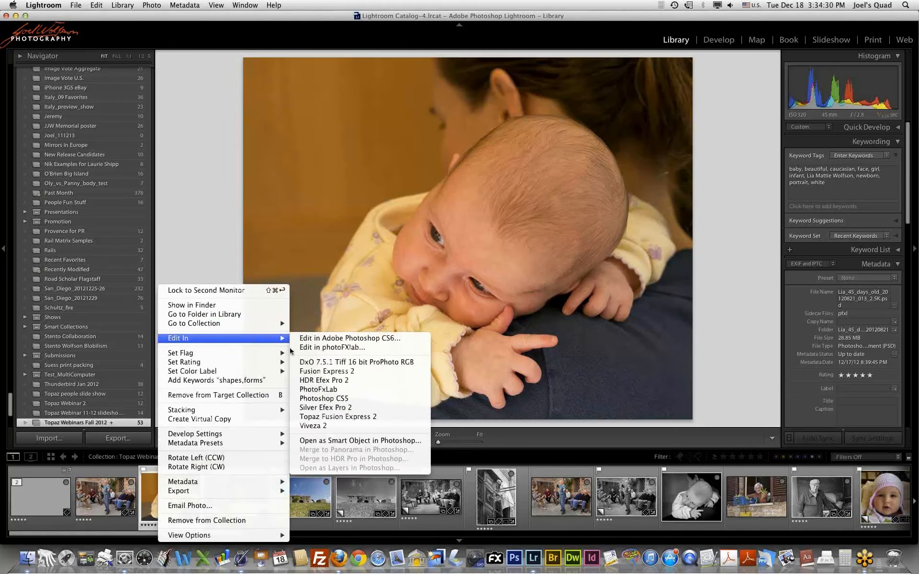
click(338, 349)
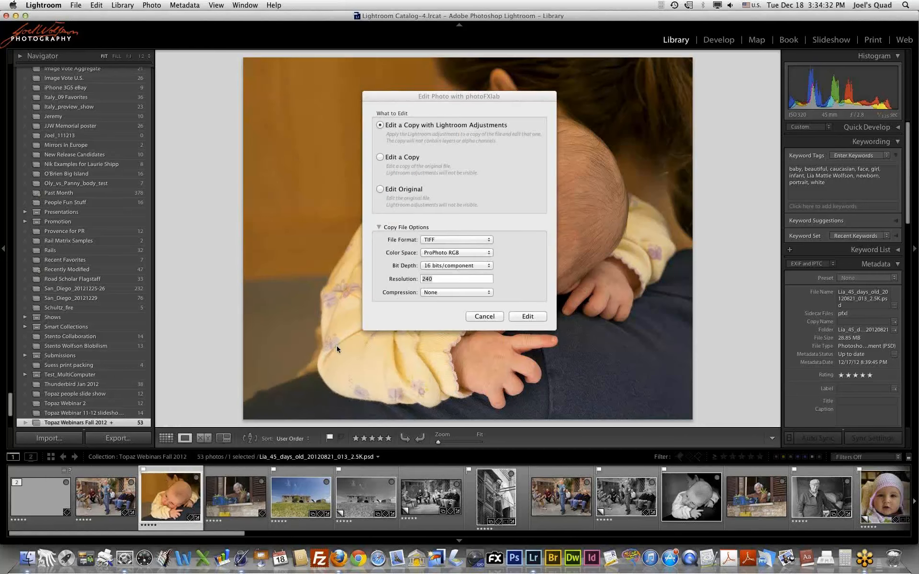
click(527, 316)
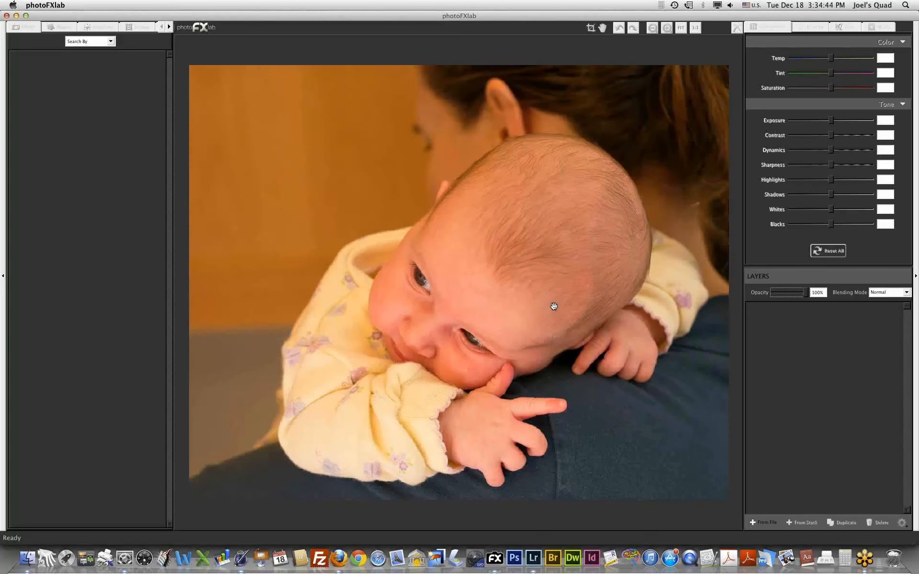
Step: Duplicate the baby photo's layer and name the copy Clean3SmoothSkin
drag(794, 330, 837, 522)
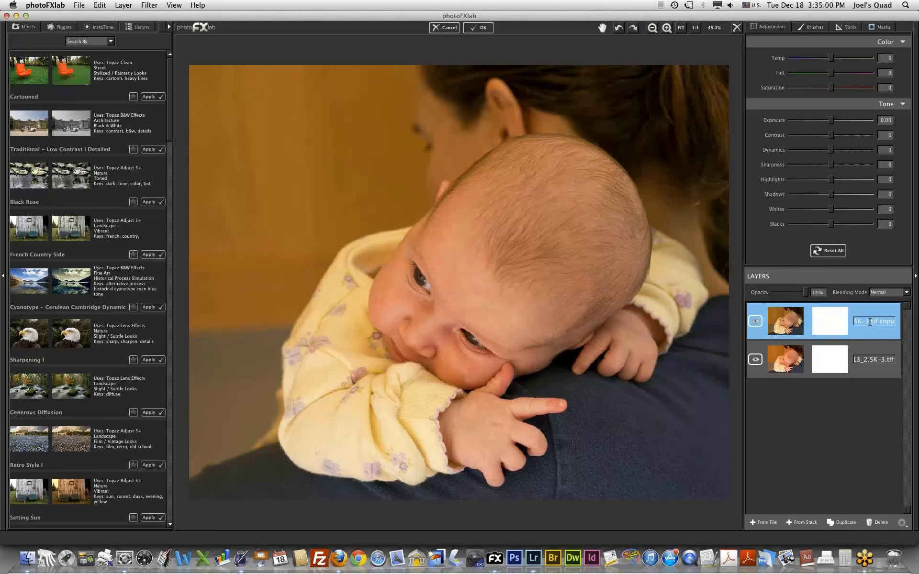
text(Che)
text(oothSkin)
Step: Start Topaz Clean 3 on the Clean3SmoothSkin layer, reset all parameters, and set the cleaning strength to 1
click(62, 26)
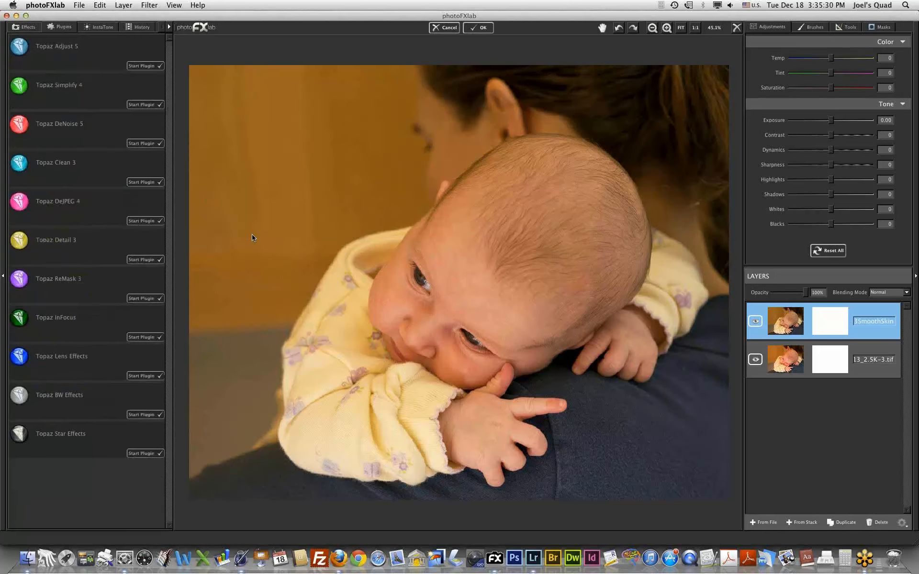
click(146, 183)
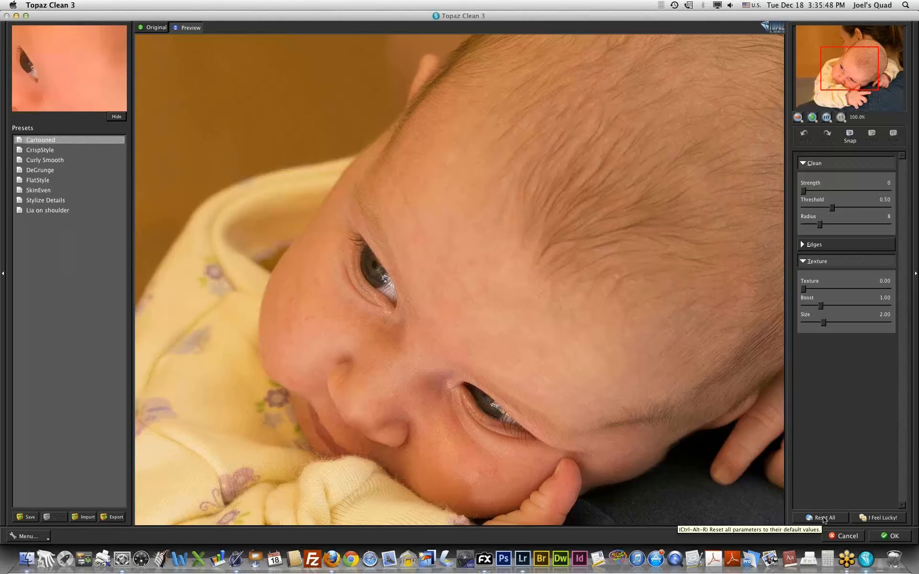
click(823, 521)
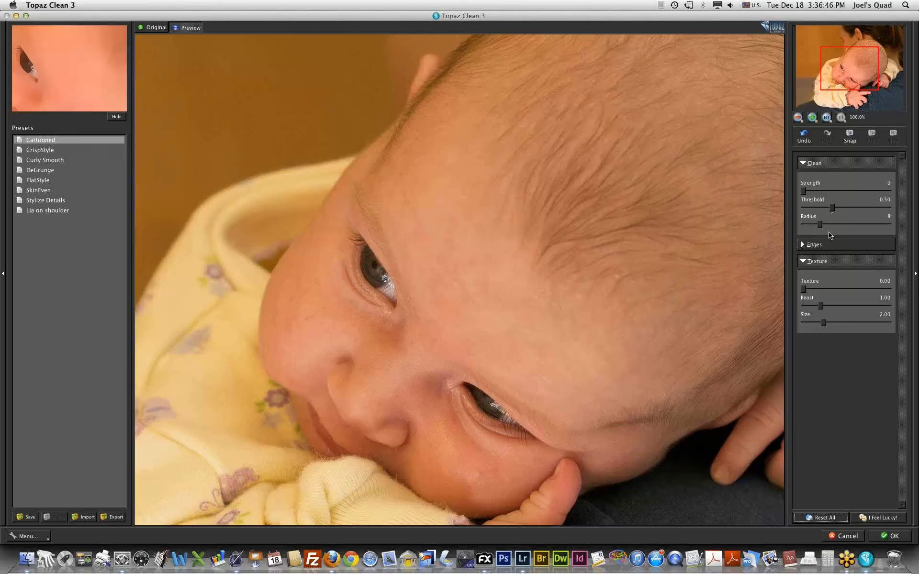
drag(804, 191, 817, 191)
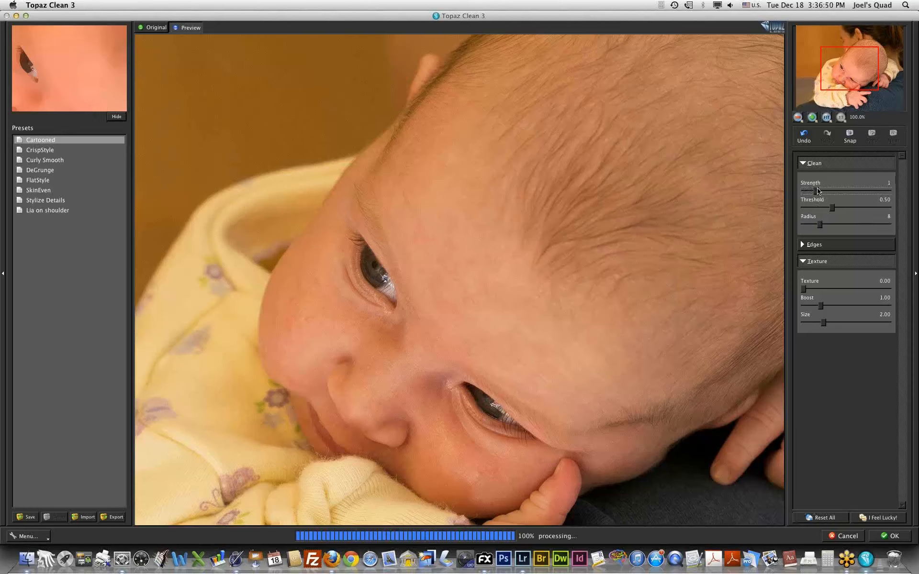
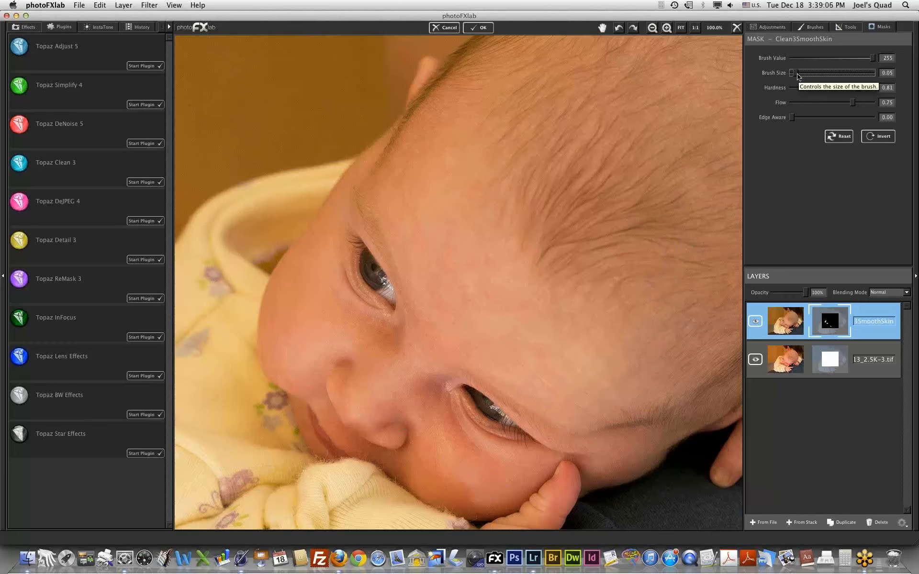
Step: Paint the smoothing onto the baby's forehead and cheek in the layer mask with brush size 0.14 and flow 0.43
click(797, 74)
drag(797, 74, 804, 74)
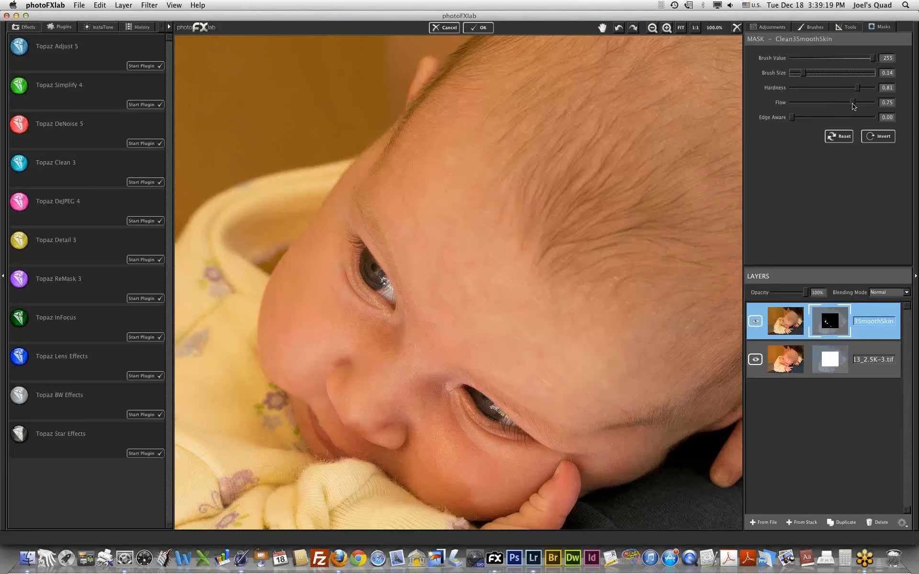
drag(853, 102, 827, 103)
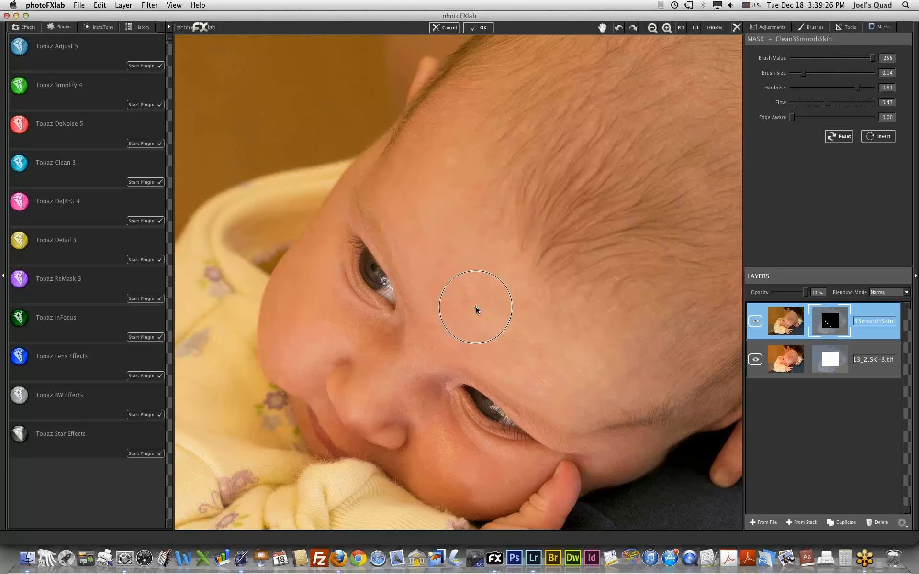
mouse_move(441, 202)
mouse_down()
mouse_move(526, 303)
mouse_move(479, 322)
mouse_move(529, 365)
mouse_move(517, 362)
mouse_up()
mouse_move(291, 320)
mouse_down()
mouse_move(295, 361)
mouse_move(303, 348)
mouse_up()
Step: Reduce the mask brush size to 0.08 and paint the smoothing onto the cheek between the nose and the lower eye
click(802, 74)
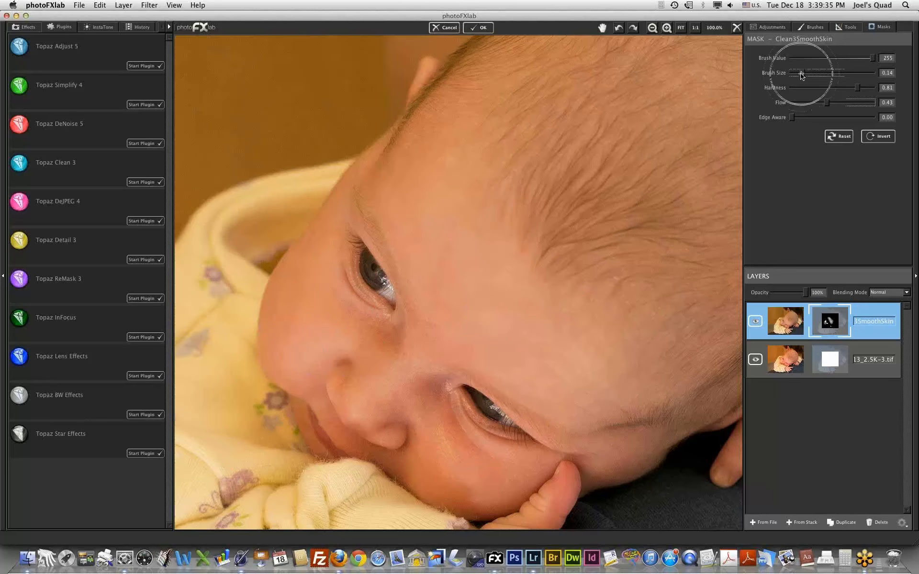
drag(802, 75, 794, 74)
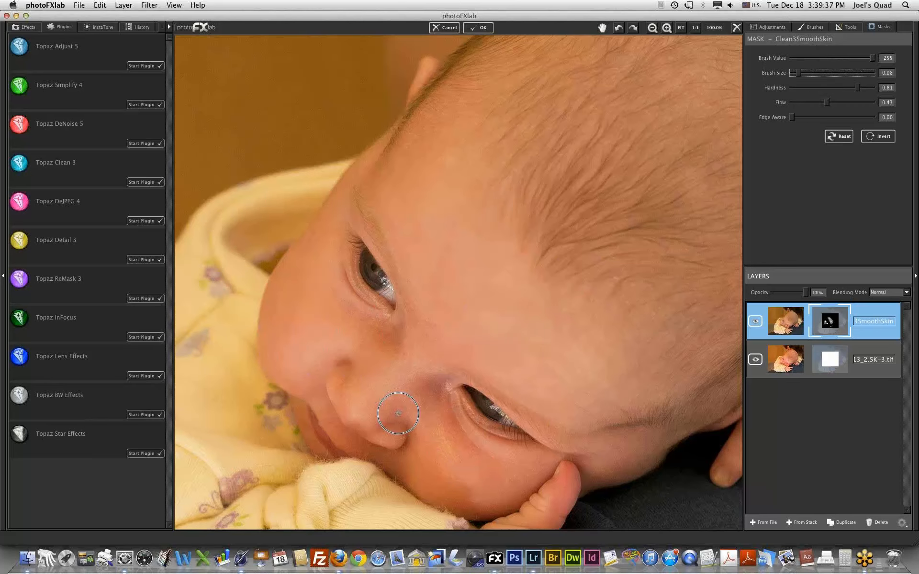
mouse_move(420, 424)
mouse_down()
mouse_move(453, 462)
mouse_move(449, 489)
mouse_move(421, 473)
mouse_move(483, 505)
mouse_up()
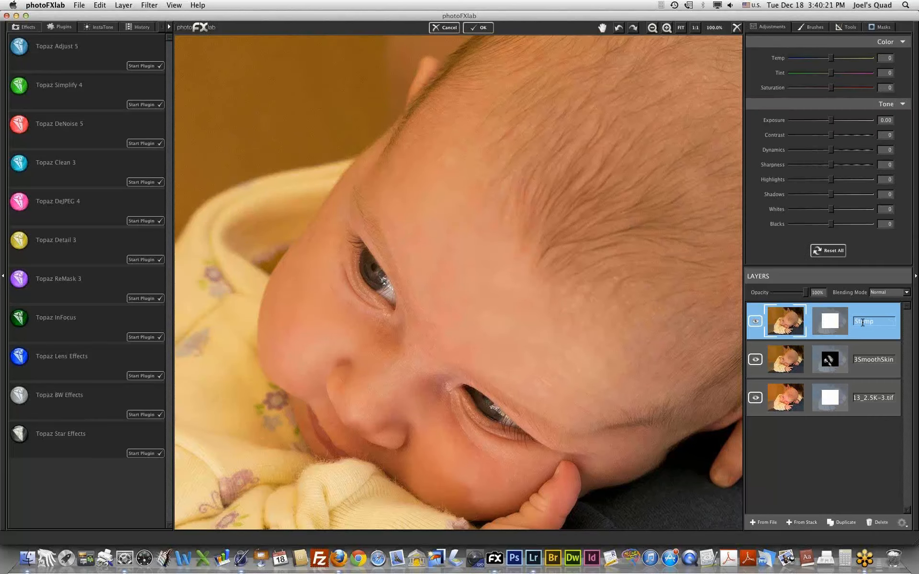
Step: Rename the stamped layer at the top of the stack as BWPrep
text(SwPRe)
key(BackSpace)
key(BackSpace)
text(re)
Step: Fit the whole photo in view and set the BWPrep layer's Dynamics to 9 and Saturation to 5
click(681, 29)
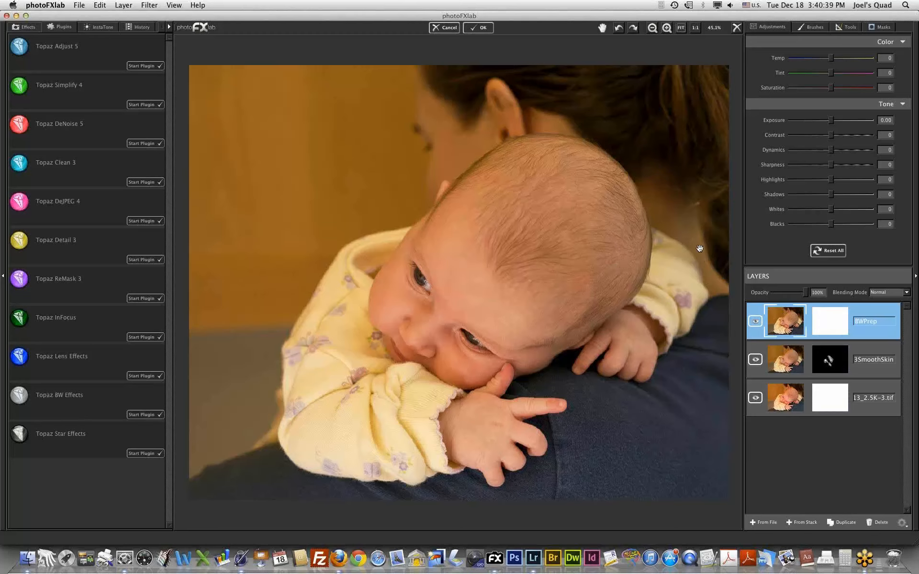
click(831, 150)
drag(831, 153, 834, 151)
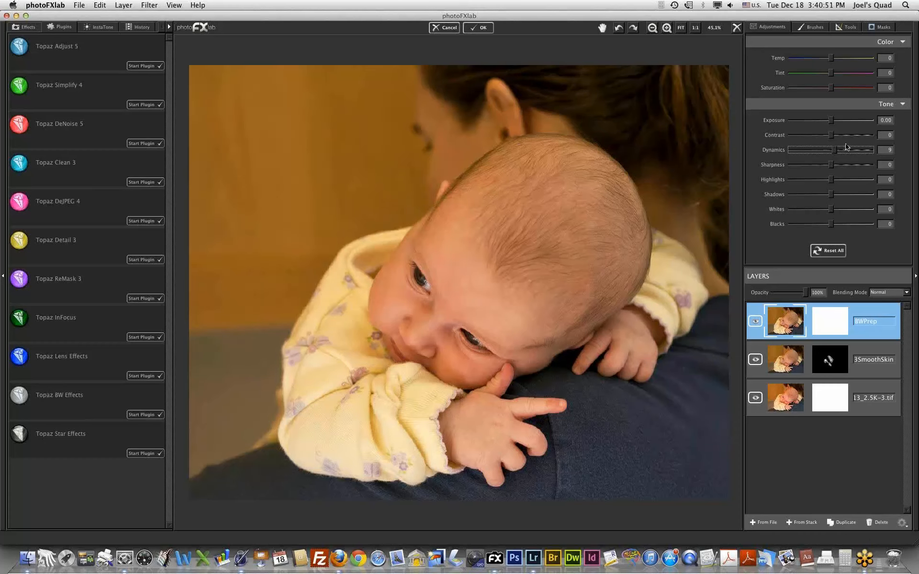
click(832, 87)
drag(832, 88, 833, 88)
drag(832, 88, 833, 88)
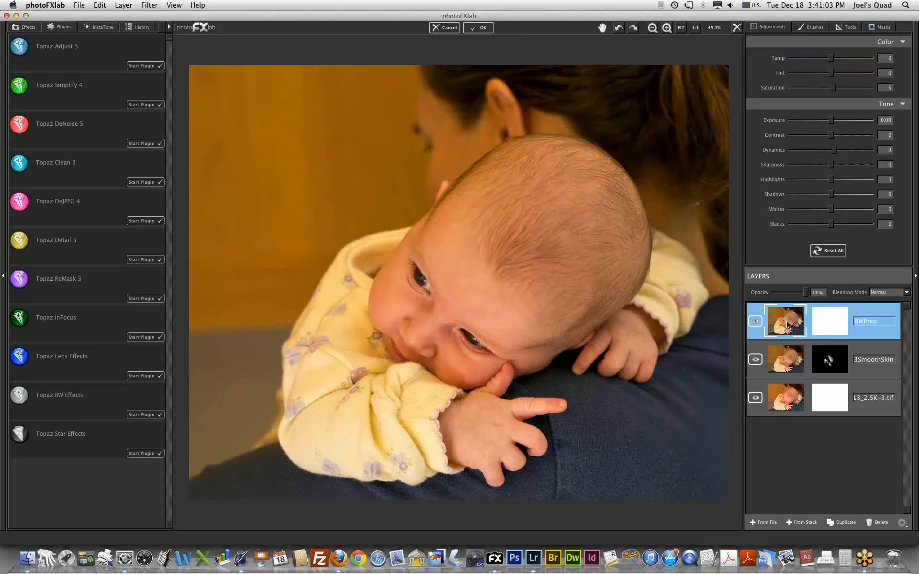
Step: Duplicate the BWPrep layer and name the copy BWEffects
drag(787, 326, 840, 525)
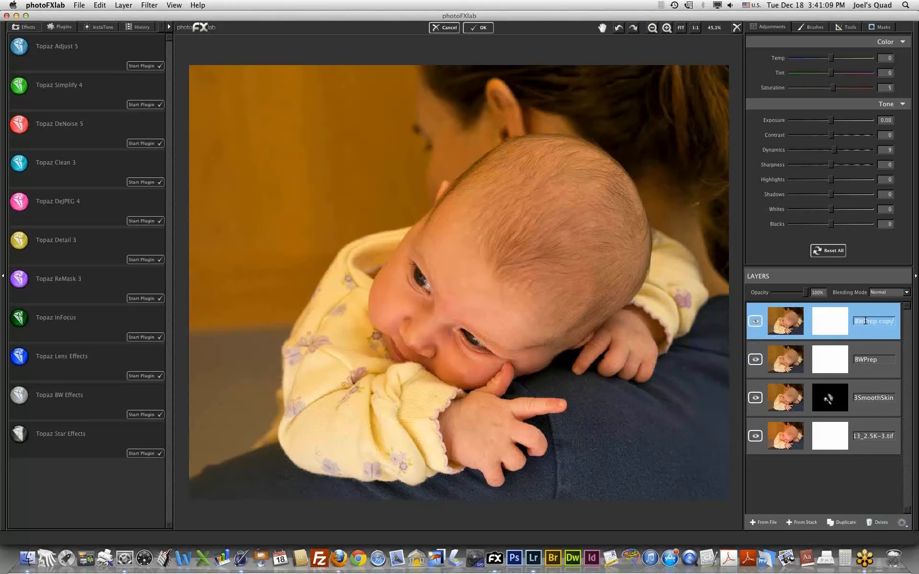
text(BWEffects)
Step: Start Topaz BW Effects, reset all settings, and raise the Basic Exposure contrast to about 0.12
click(142, 415)
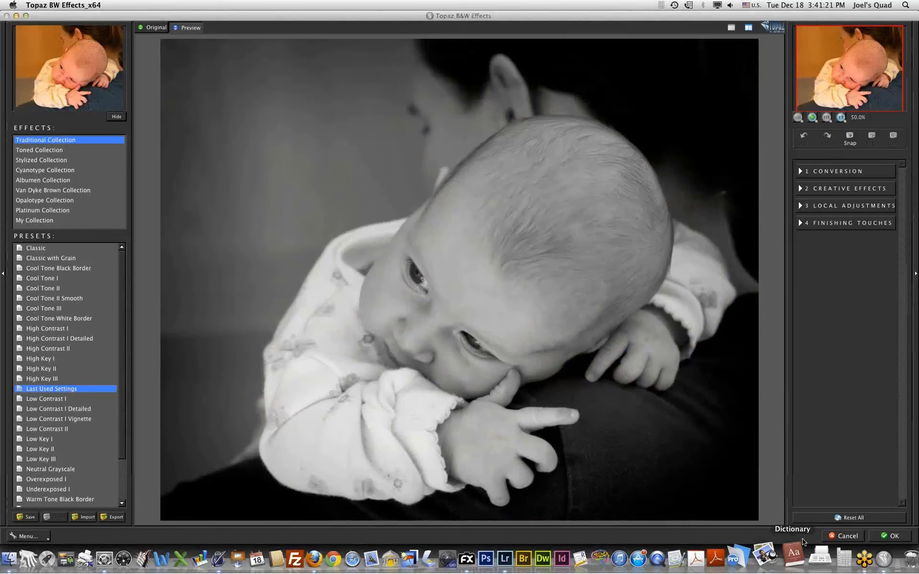
click(852, 517)
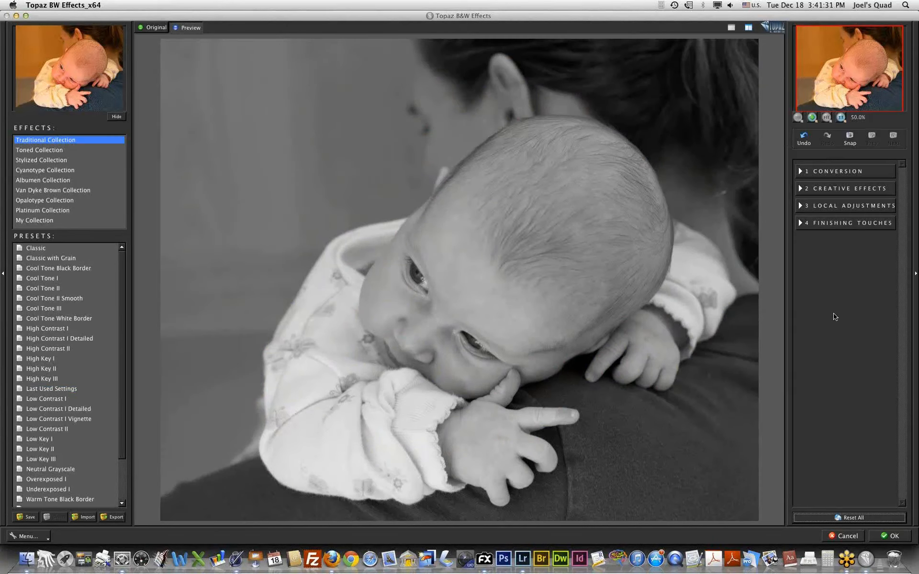
click(801, 172)
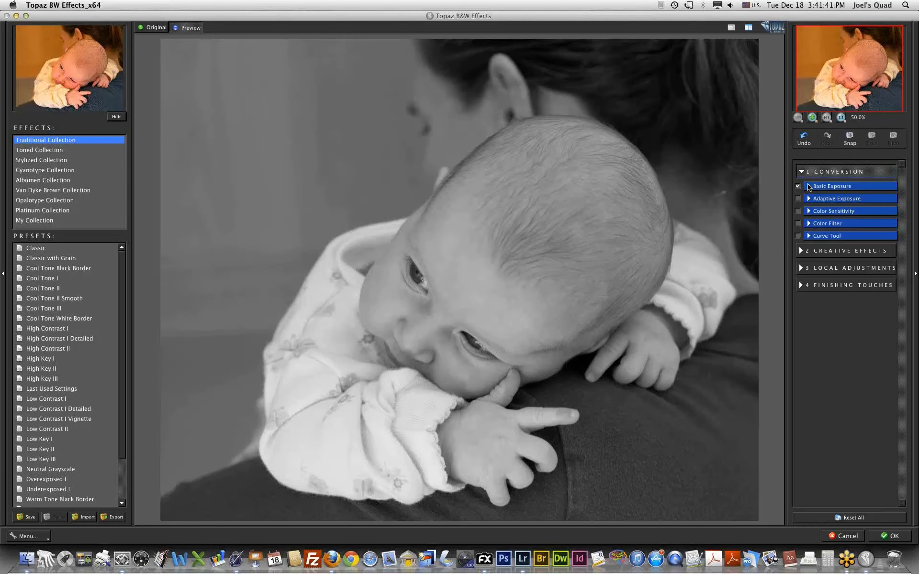
click(808, 186)
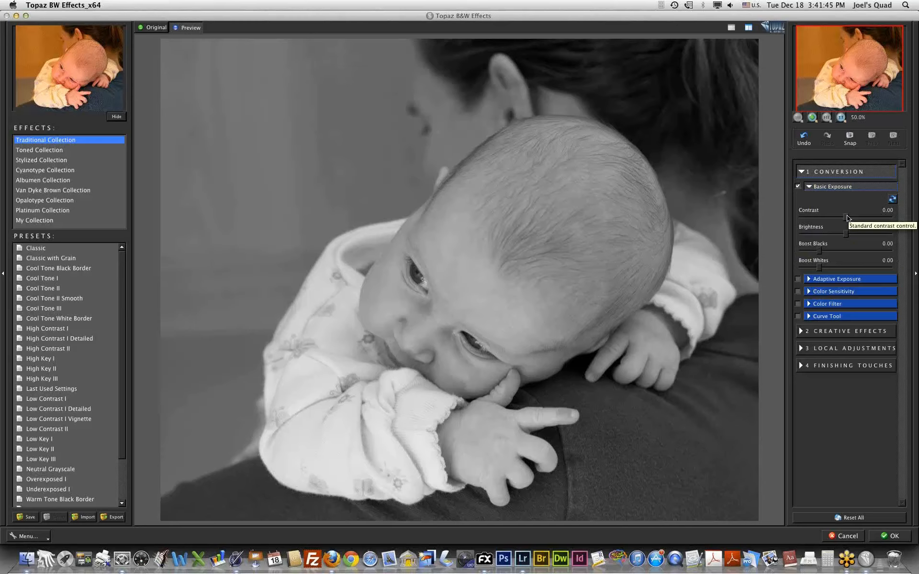
drag(847, 219, 850, 218)
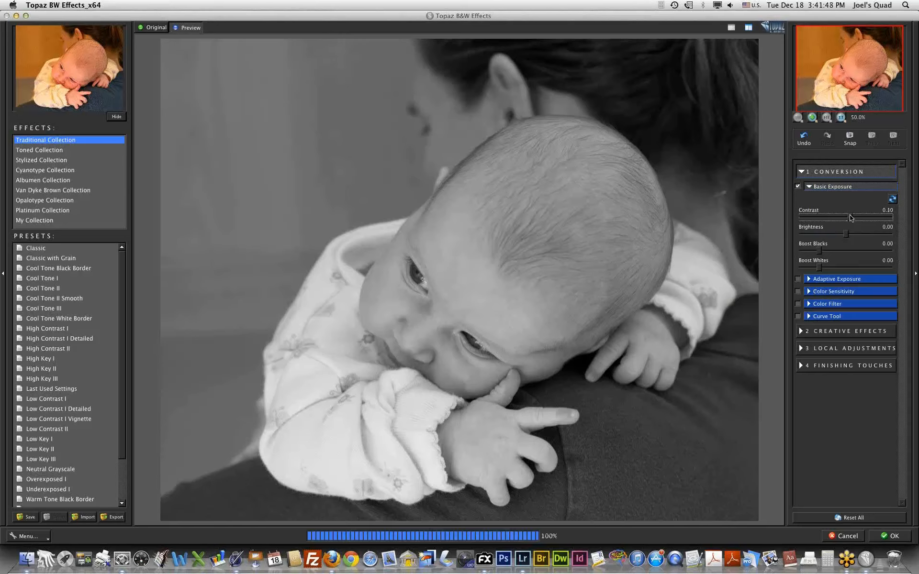
drag(850, 219, 852, 218)
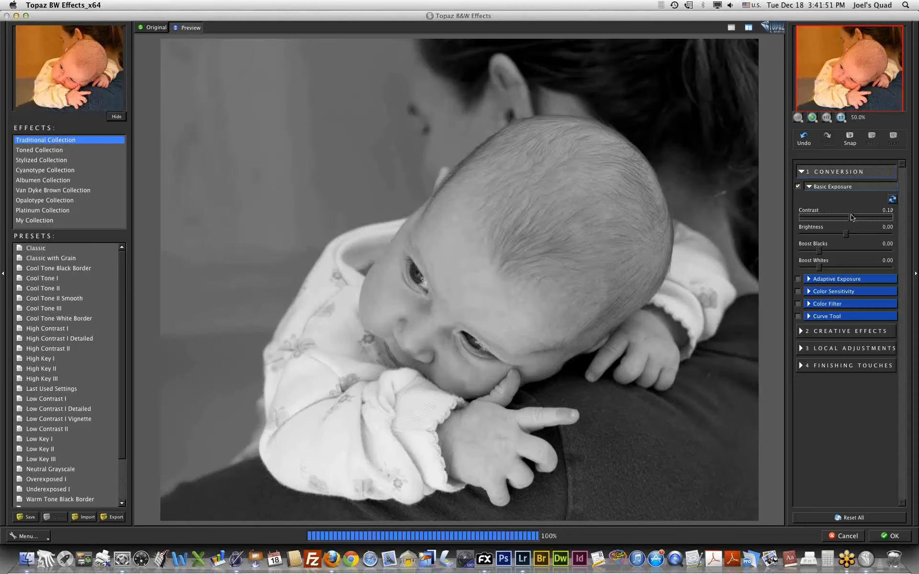
Step: Add a finishing-touch vignette around the baby with strength -1.00 and size 0.71
click(803, 366)
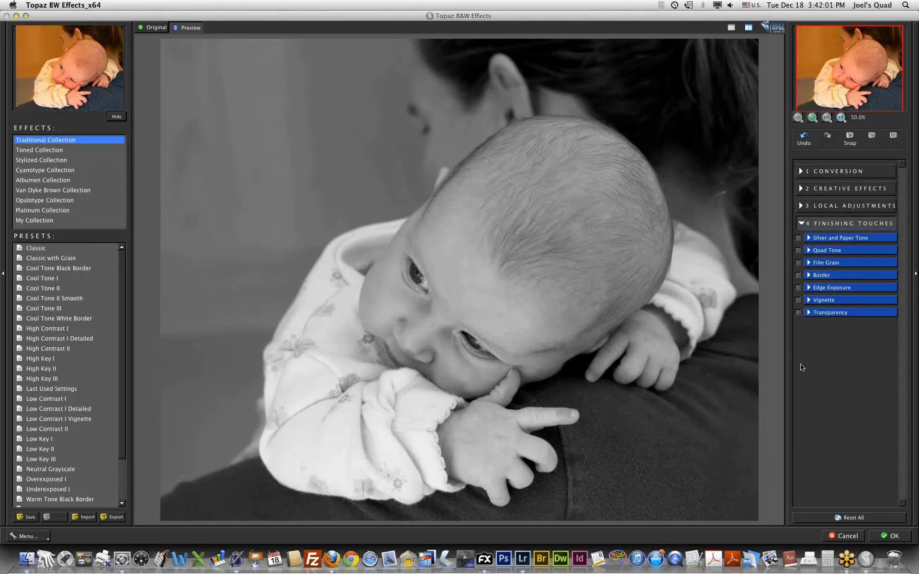
click(809, 302)
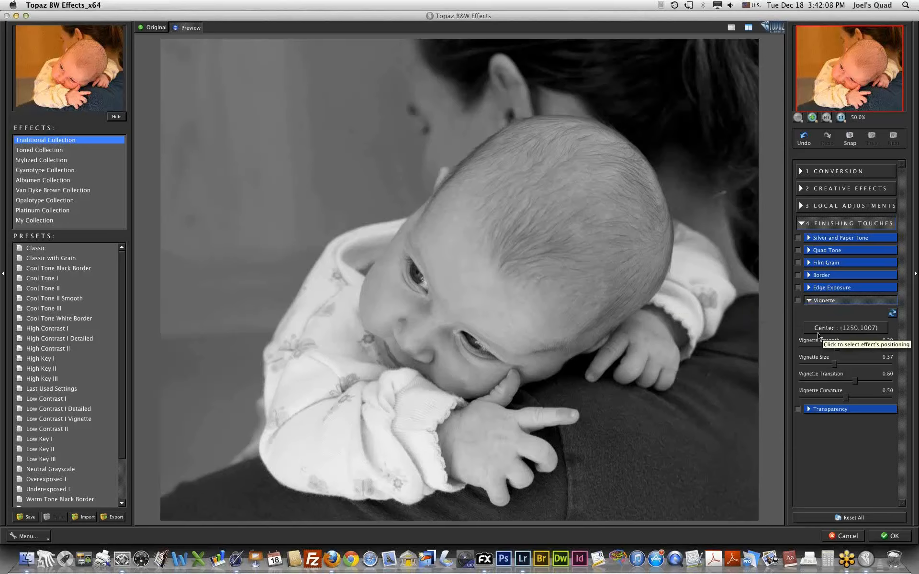
drag(837, 349, 799, 347)
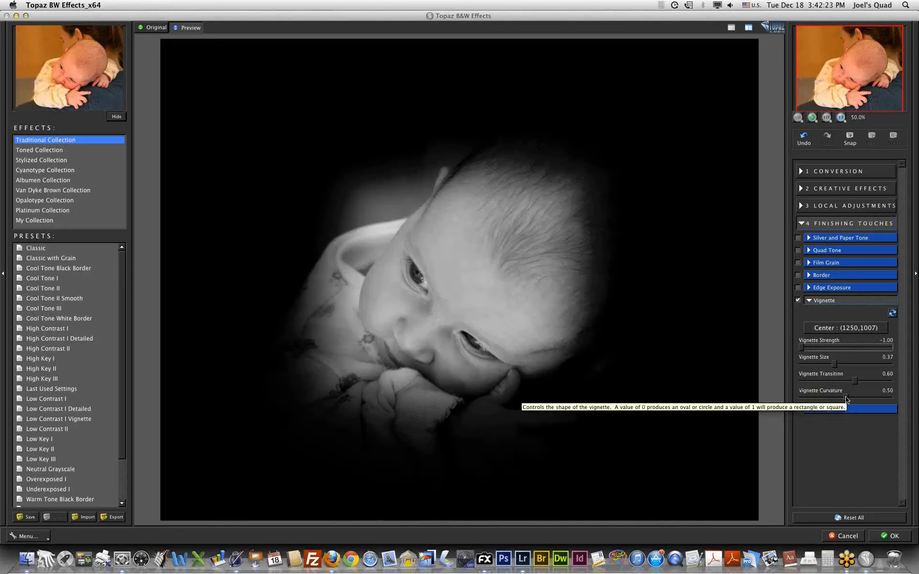
drag(846, 398, 847, 364)
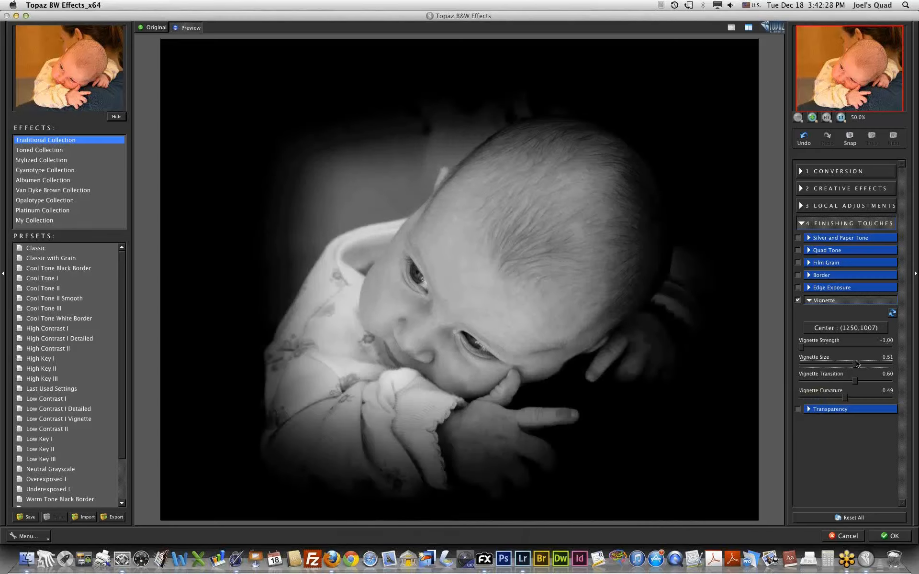
drag(856, 363, 863, 363)
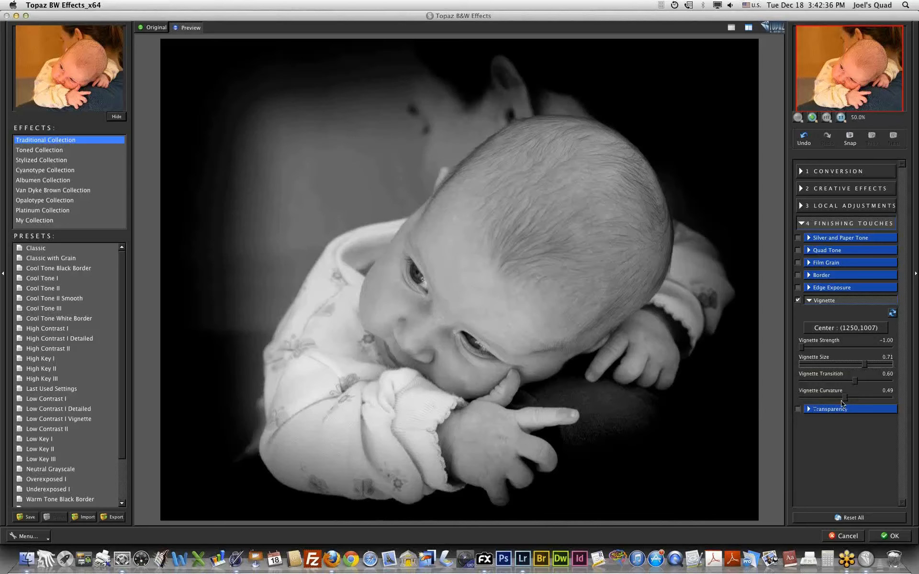
Step: Try vignette curvatures of 0.00 and 1.00, settle on curvature 0.27 with strength -0.31, and apply the black-and-white effect
drag(844, 399, 785, 398)
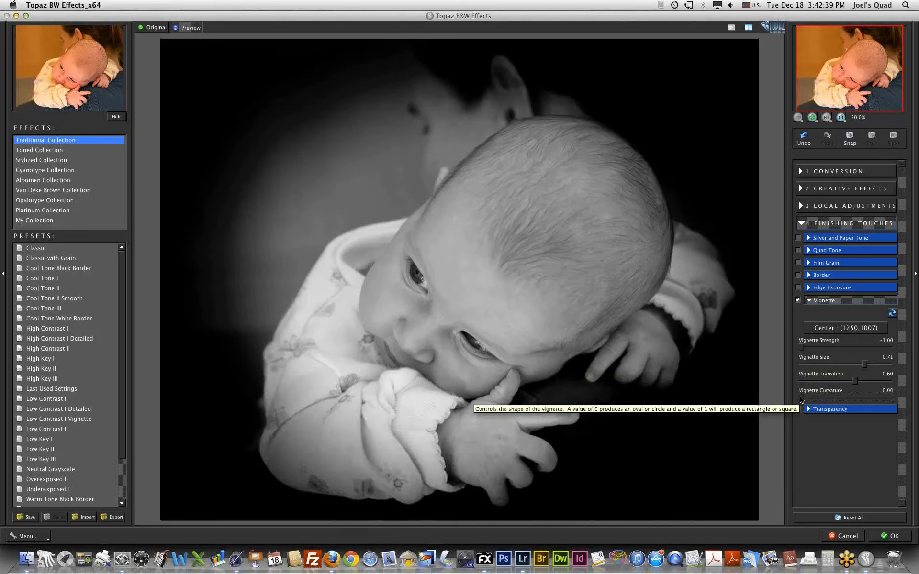
drag(801, 400, 914, 397)
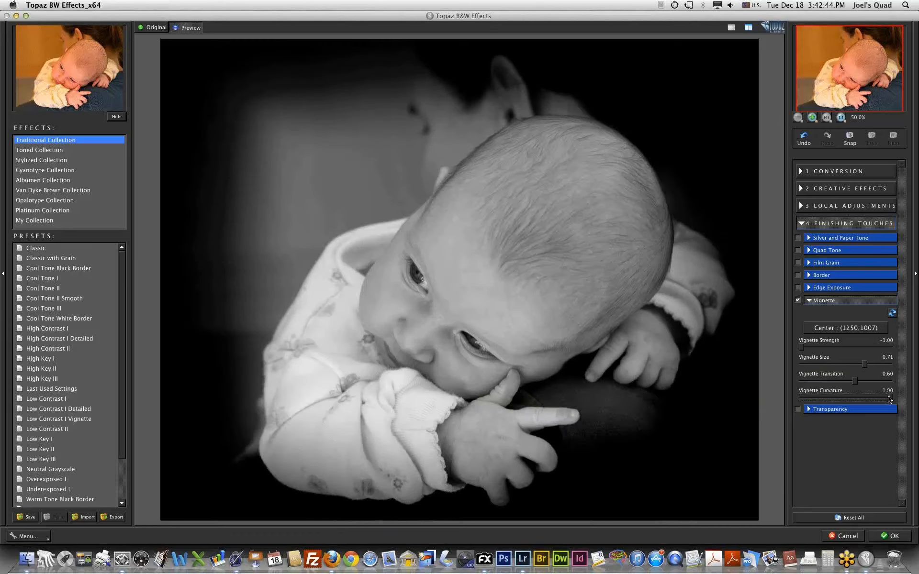
drag(888, 399, 825, 401)
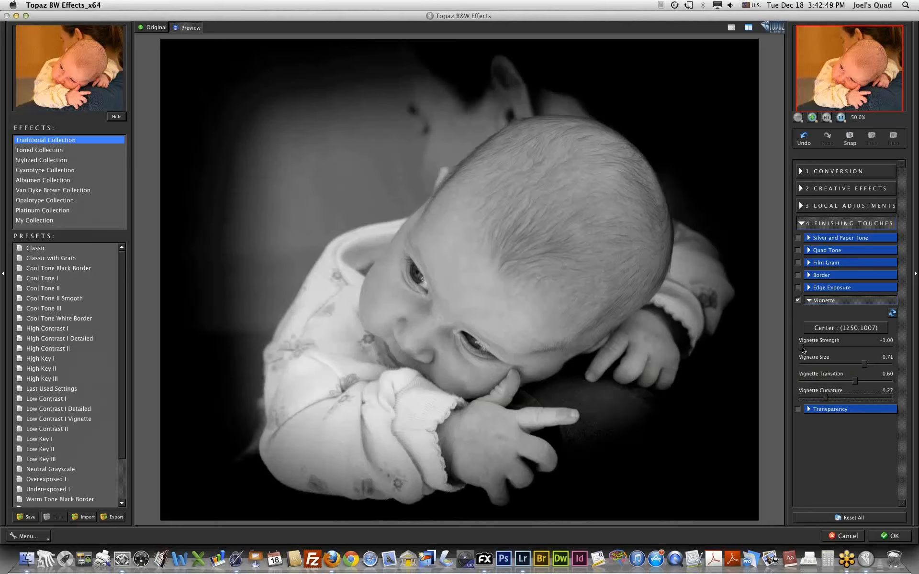
drag(803, 350, 832, 350)
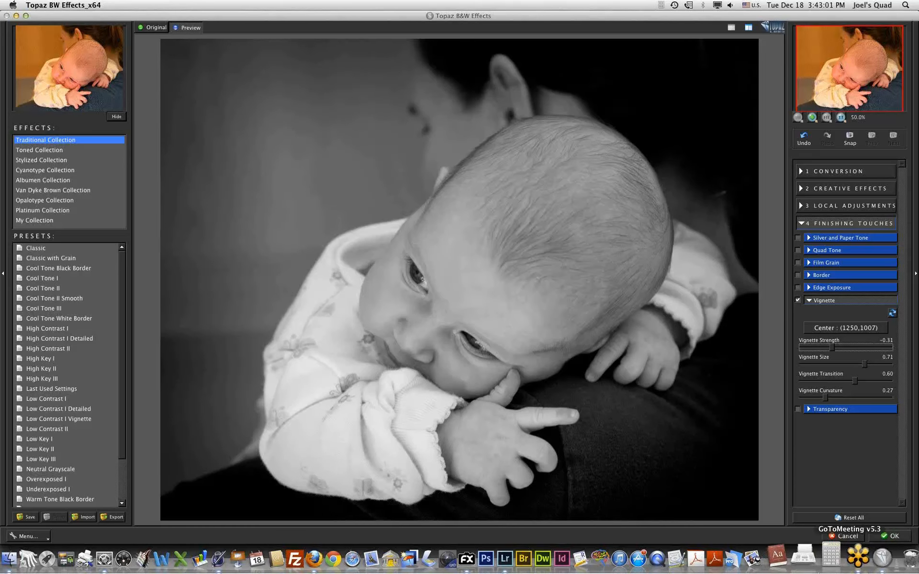
click(892, 536)
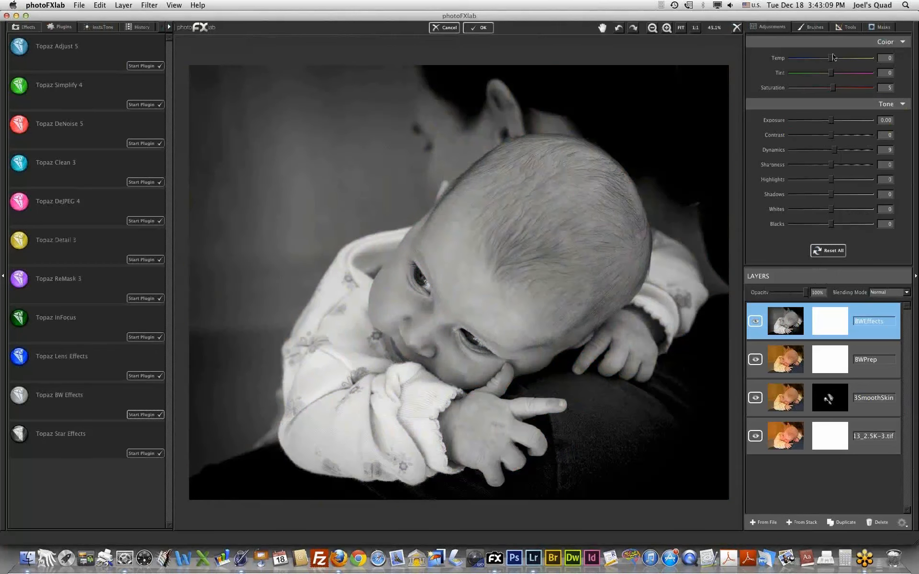
Step: Duplicate the BWEffects layer and name the copy LightenBaby
click(815, 28)
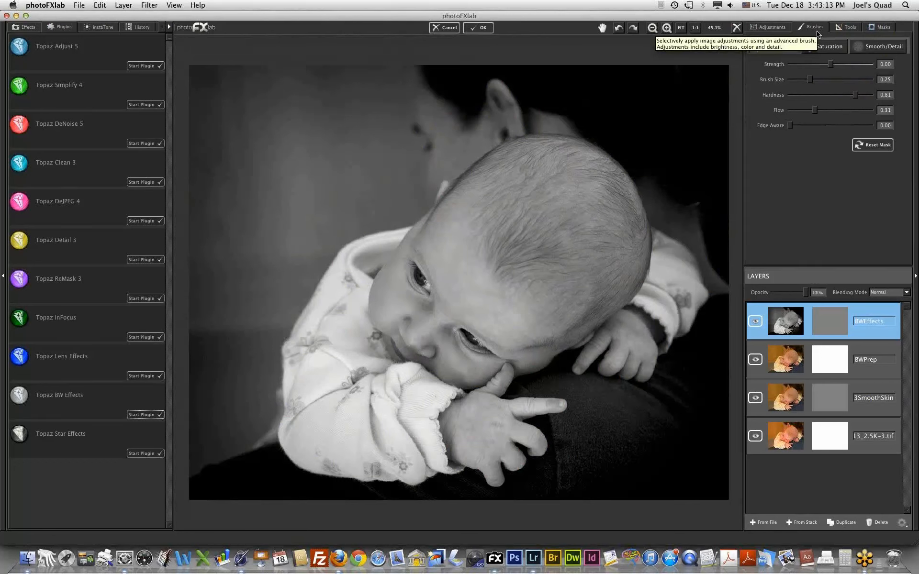
drag(787, 325, 834, 512)
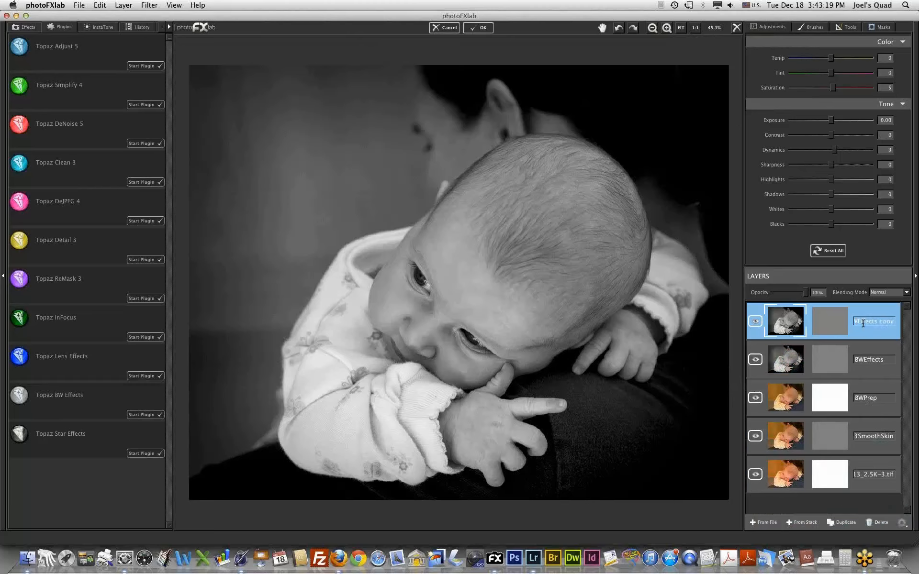
text(LightenBaby)
Step: Set up the Burn/Dodge brush for lightening with strength 0.30 and flow 0.44
click(822, 28)
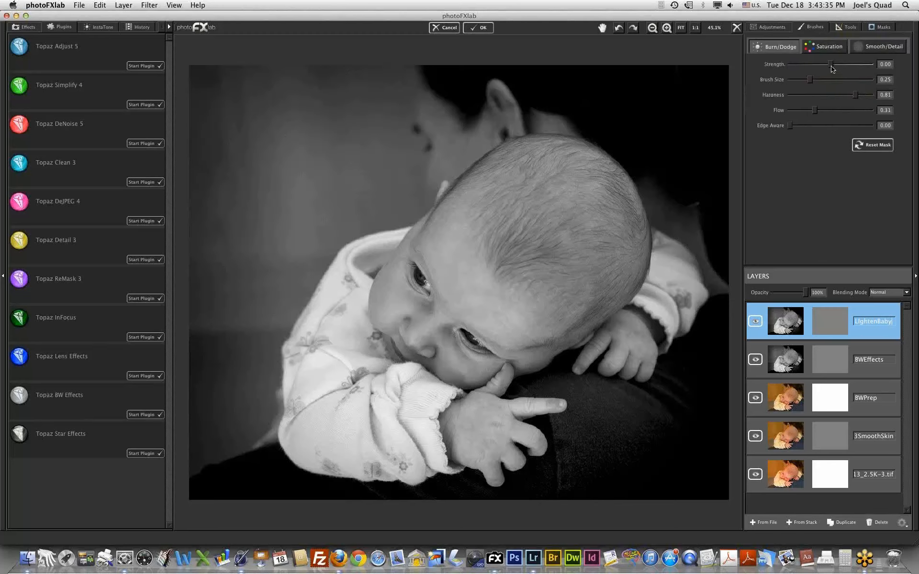
drag(831, 70, 842, 69)
drag(814, 111, 828, 112)
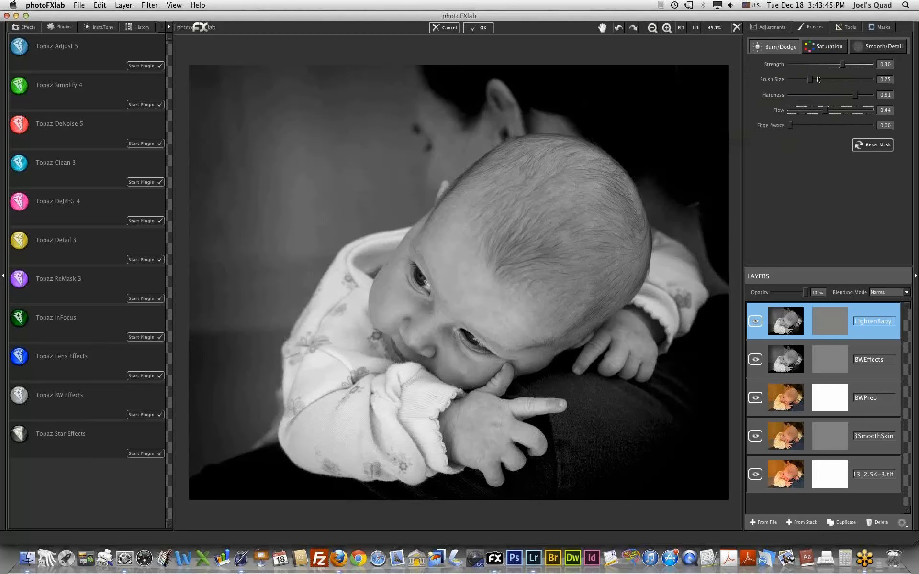